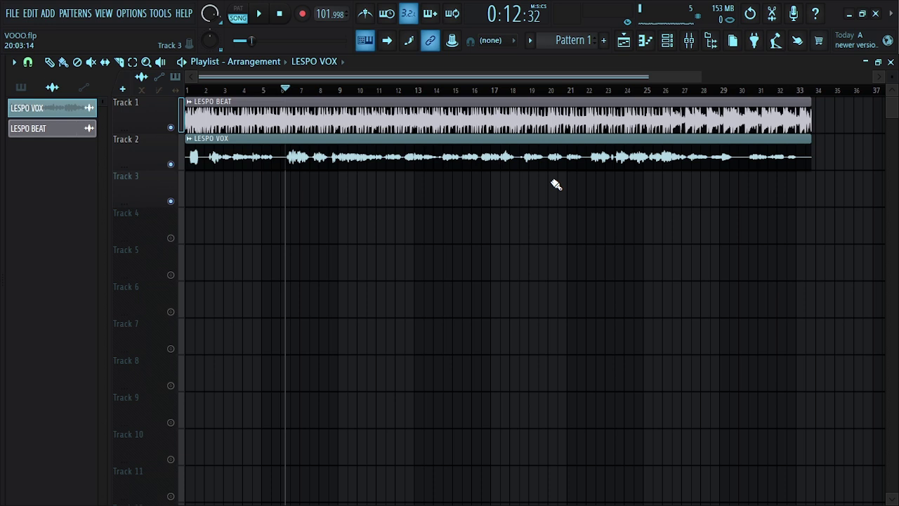
- Select both clips with Ctrl+A to mark a time range, and zoom the Playlist to bars 1–16
key(ctrl+a)
scroll(410, 146, up, 3)
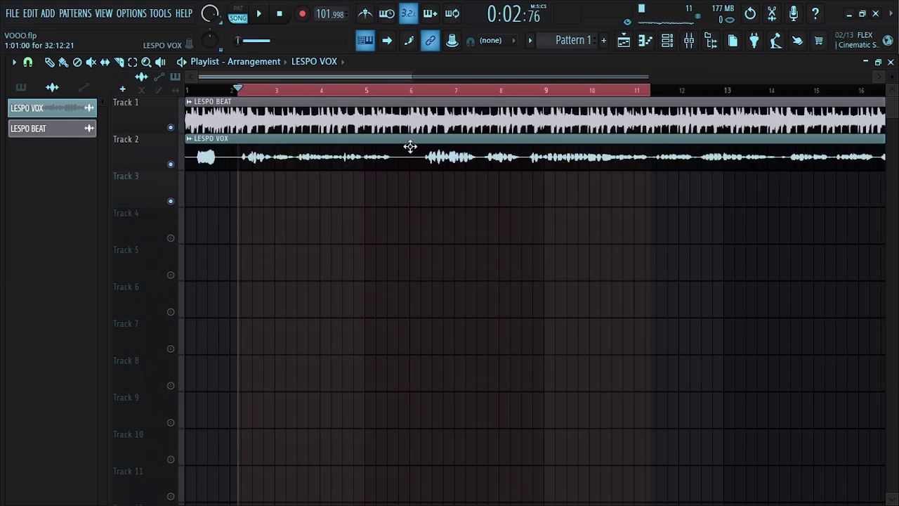
- Confirm the LESPO VOX clip routes to mixer Insert 3, then show the Mixer
double_click(410, 146)
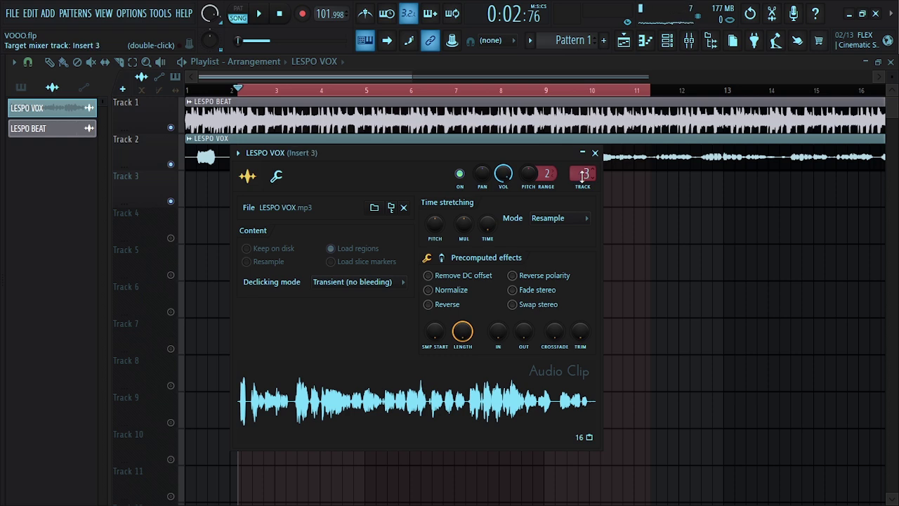
click(595, 152)
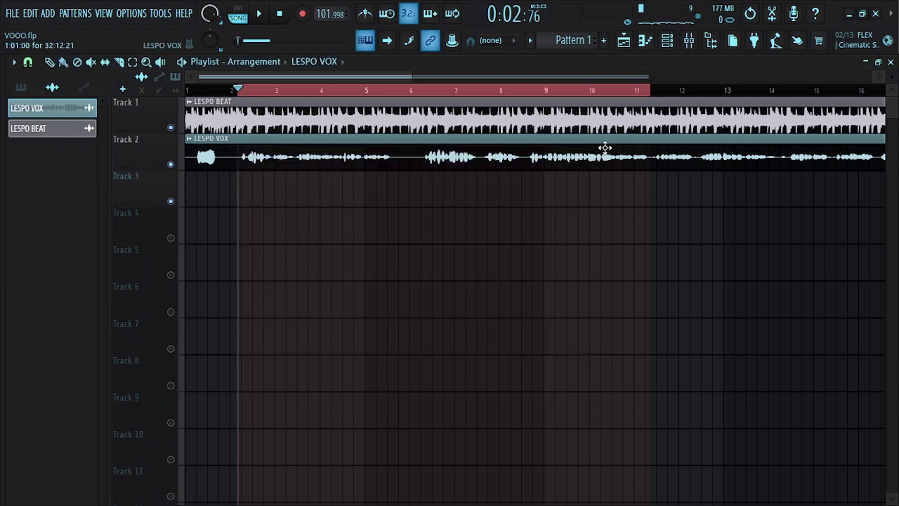
click(688, 40)
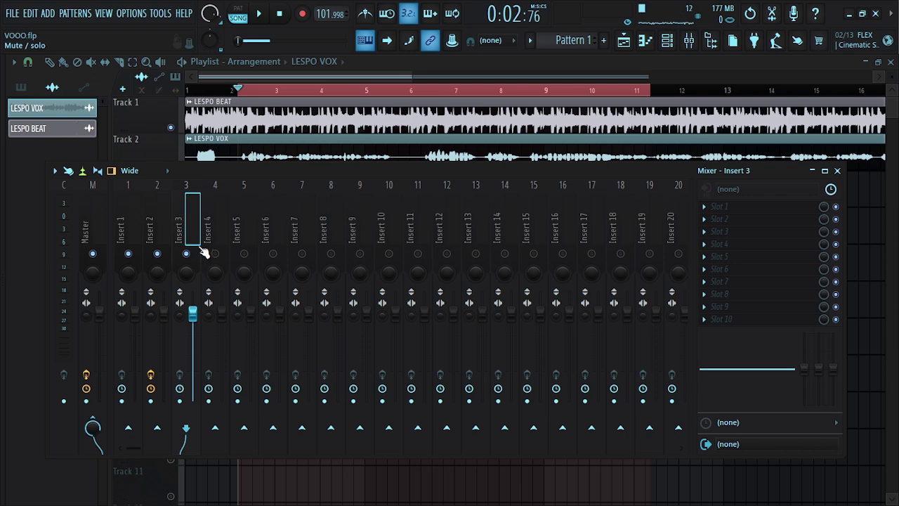
- During playback, set Insert 3's Fruity Compressor to -13.6 dB threshold, 4.2:1 ratio, 7.9 dB gain
key(space)
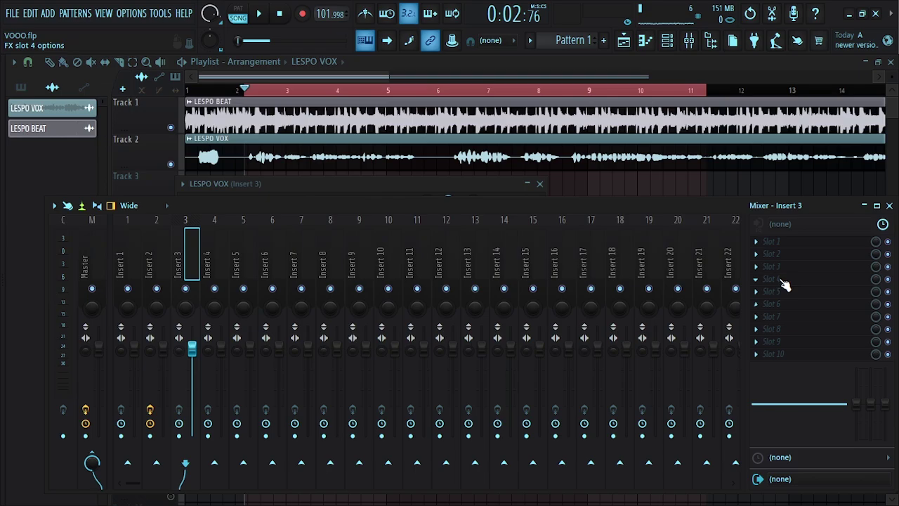
click(761, 246)
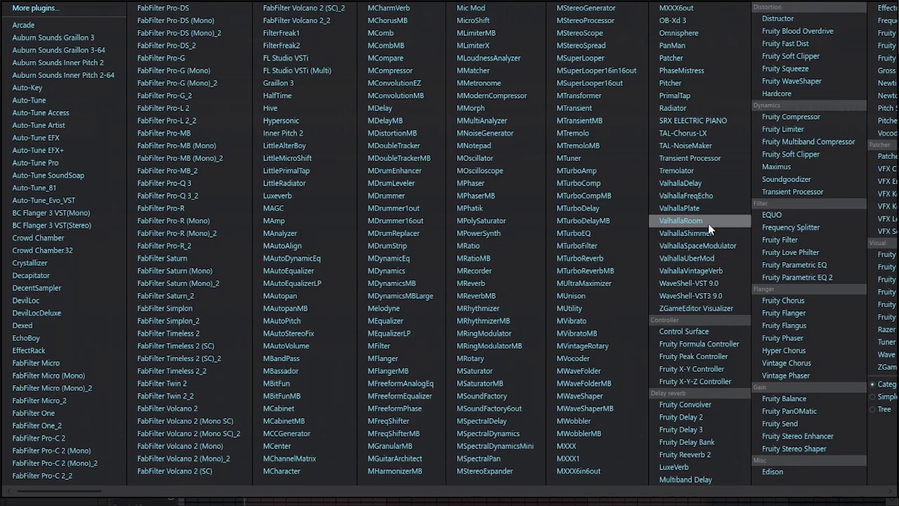
click(792, 117)
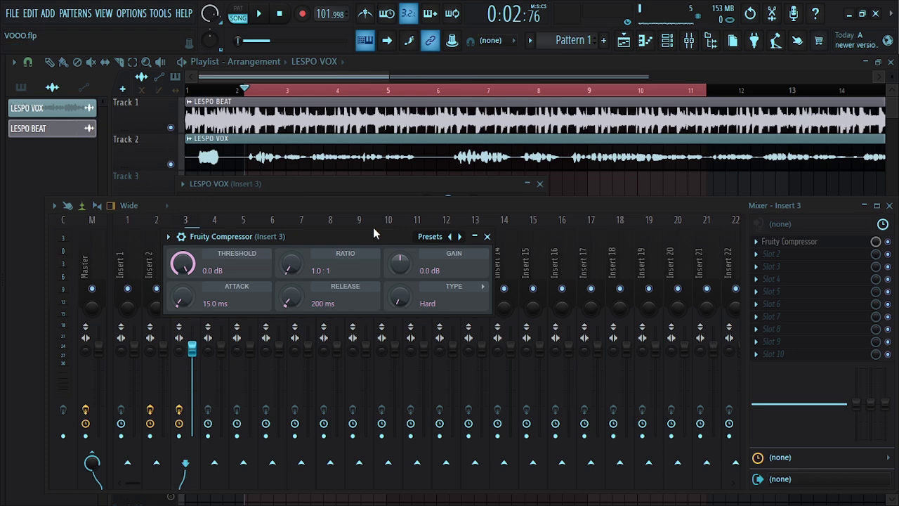
drag(361, 237, 445, 231)
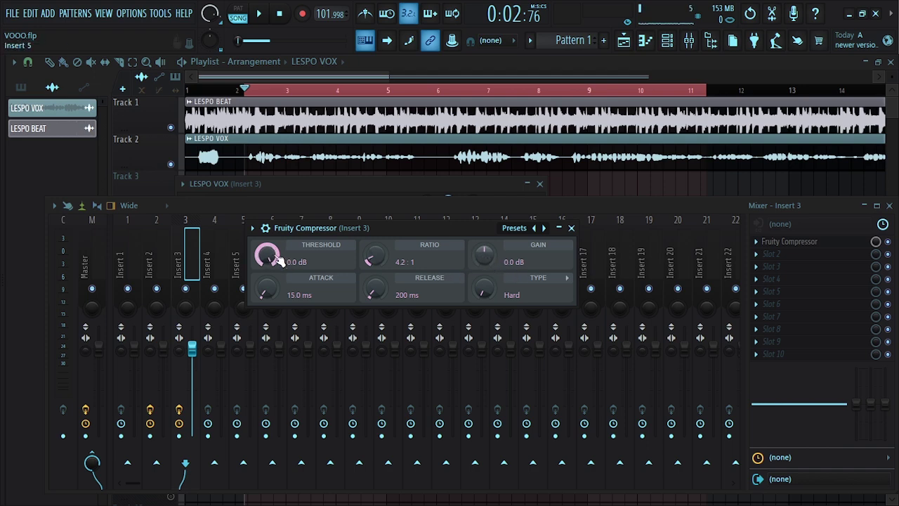
drag(278, 261, 279, 281)
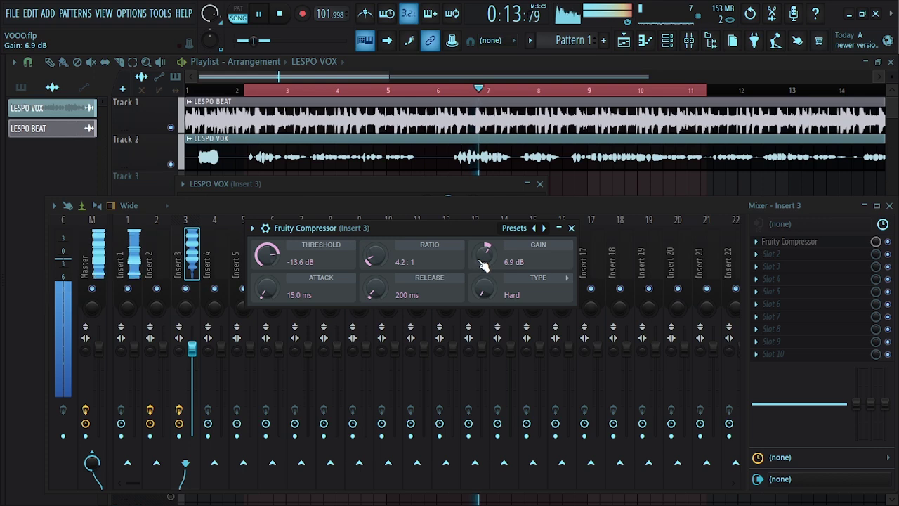
drag(483, 265, 483, 258)
key(space)
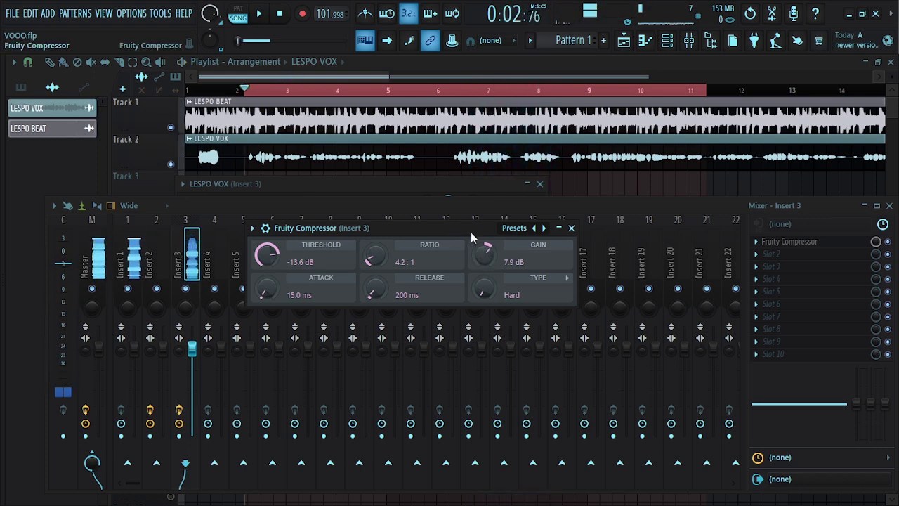
- Load Auto-Tune Artist into Insert 3's next slot and set it to D minor
click(758, 259)
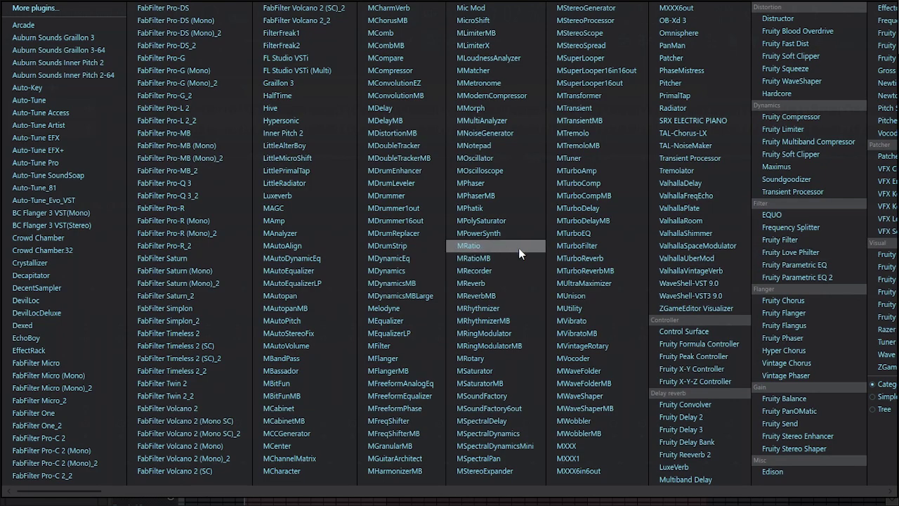
click(56, 127)
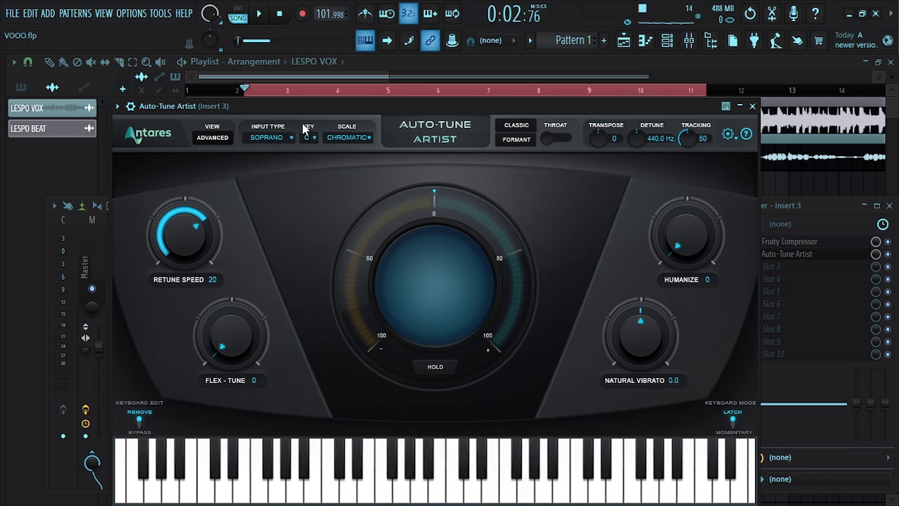
click(117, 107)
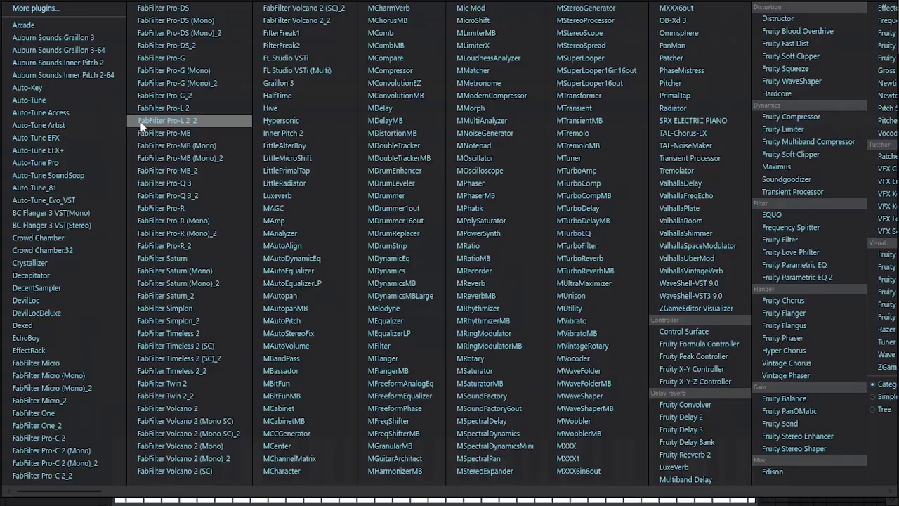
key(Escape)
click(349, 137)
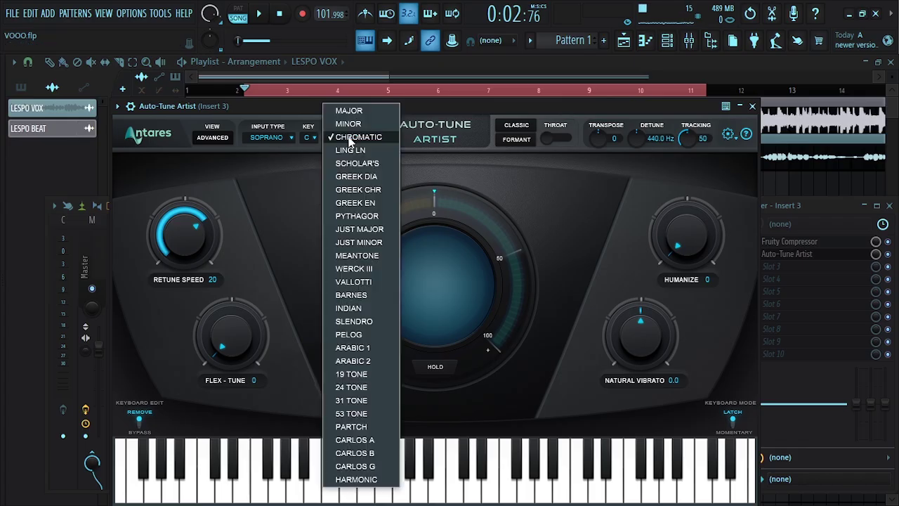
click(349, 124)
click(310, 138)
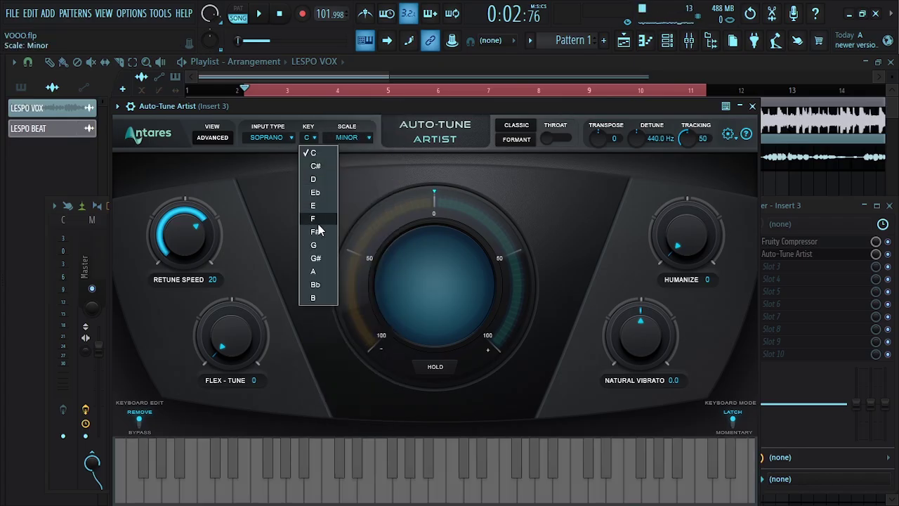
click(313, 179)
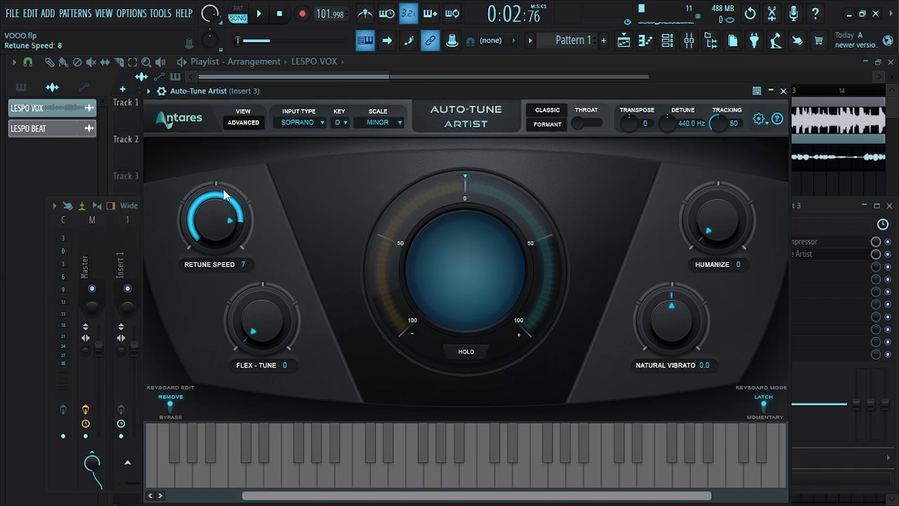
- Play the vocal twice to check the tuning, then close the Auto-Tune window
drag(413, 97, 390, 99)
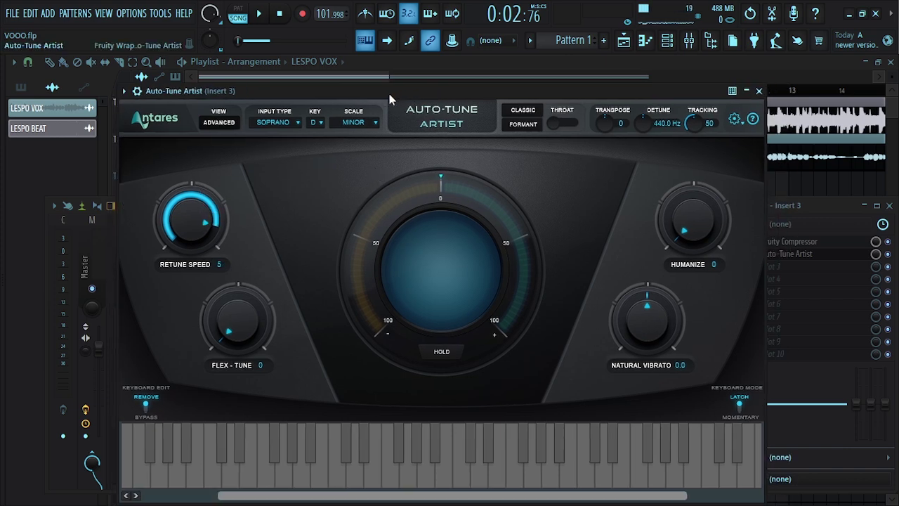
key(space)
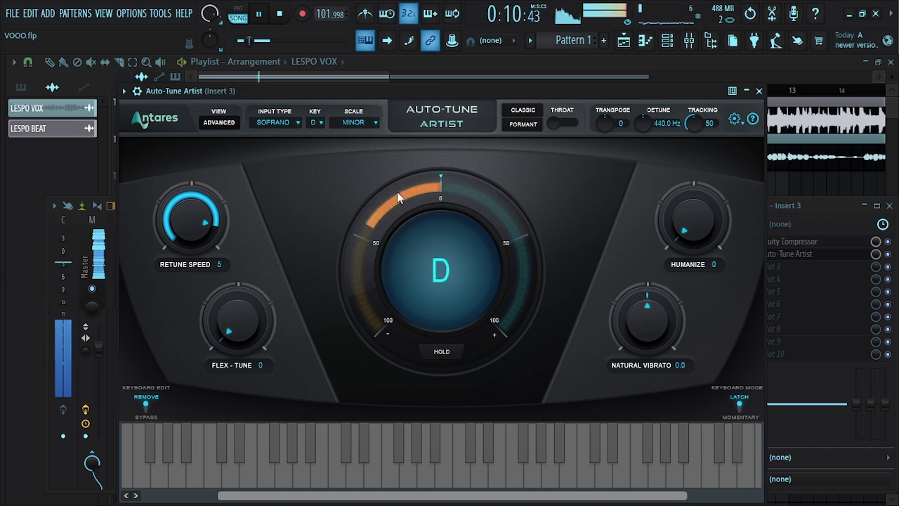
key(space)
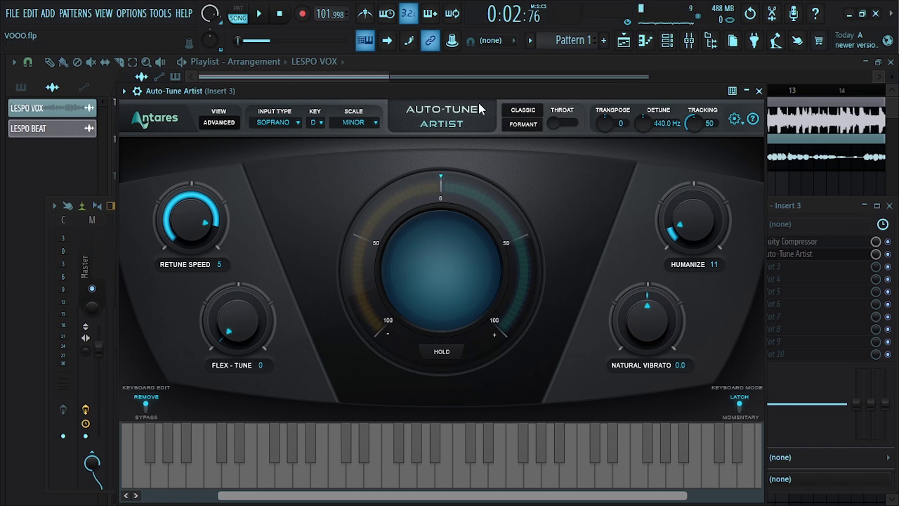
key(space)
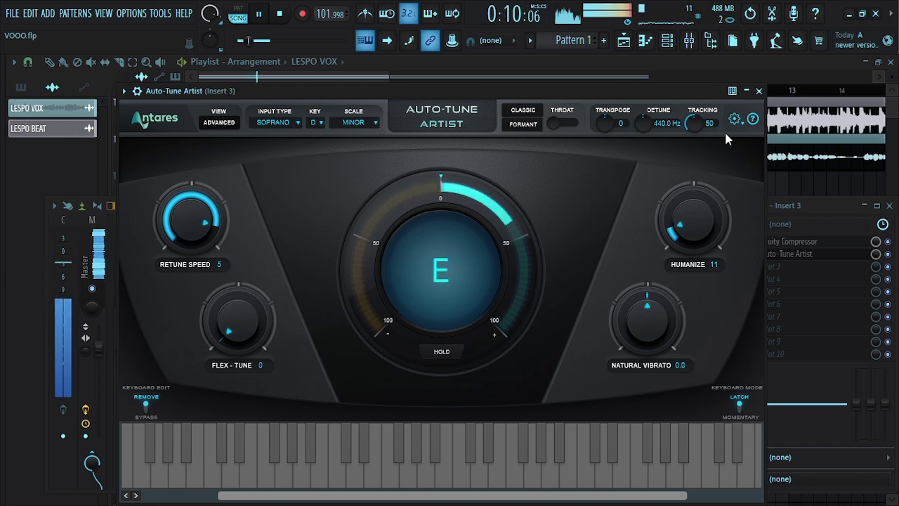
key(space)
click(758, 90)
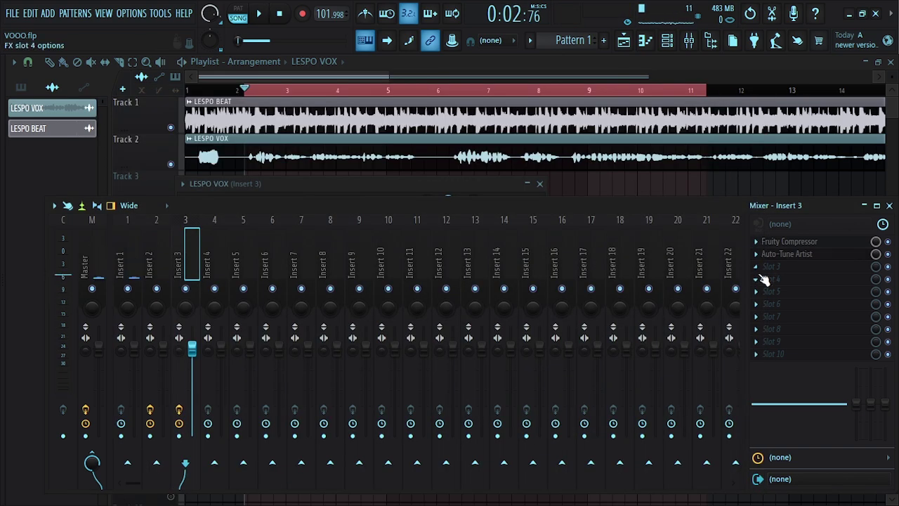
- Load Fruity Parametric EQ 2 on Insert 3 and make its lowest band a high-pass filter
click(756, 281)
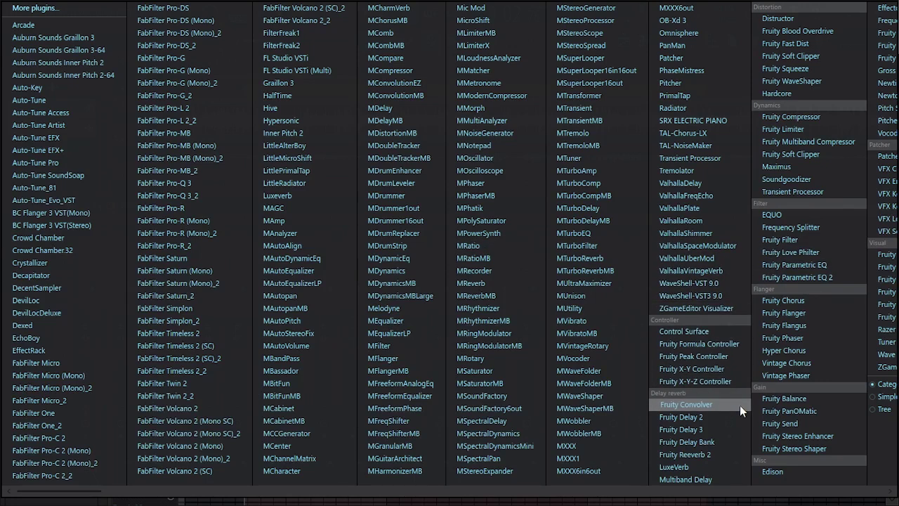
click(807, 277)
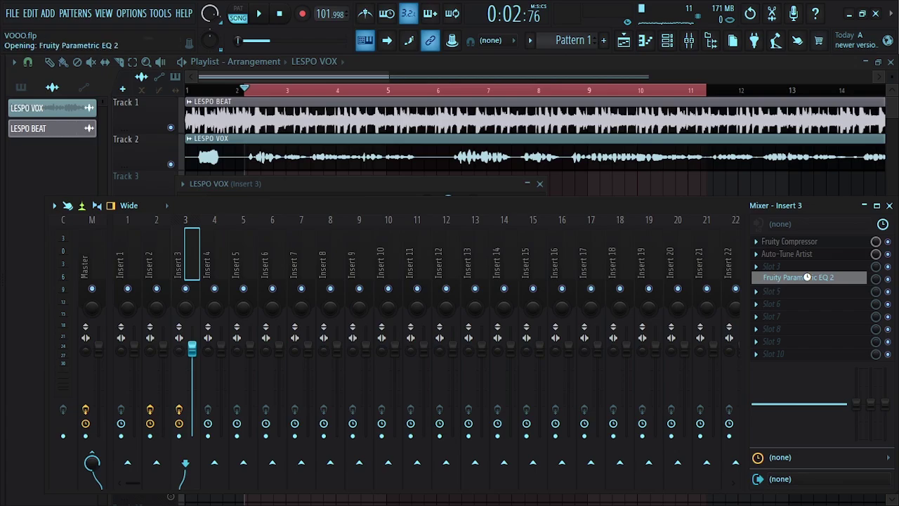
drag(301, 172, 407, 165)
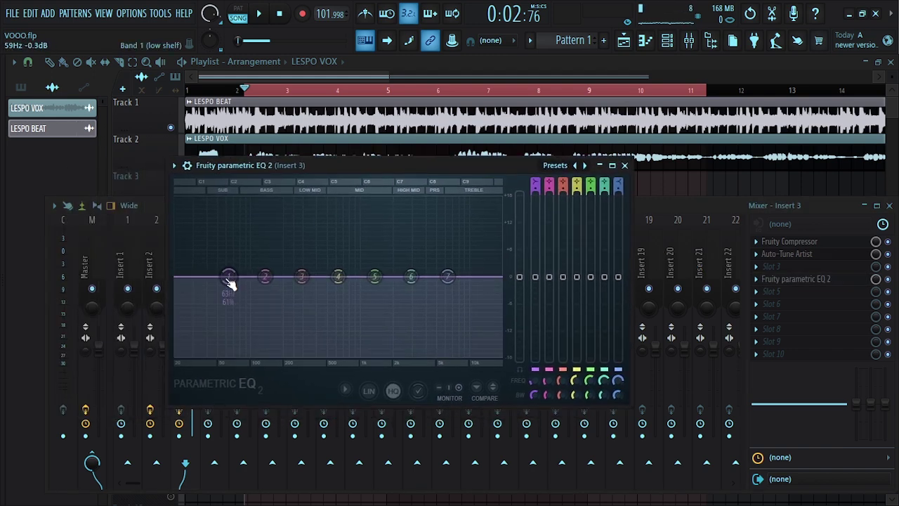
drag(229, 277, 226, 342)
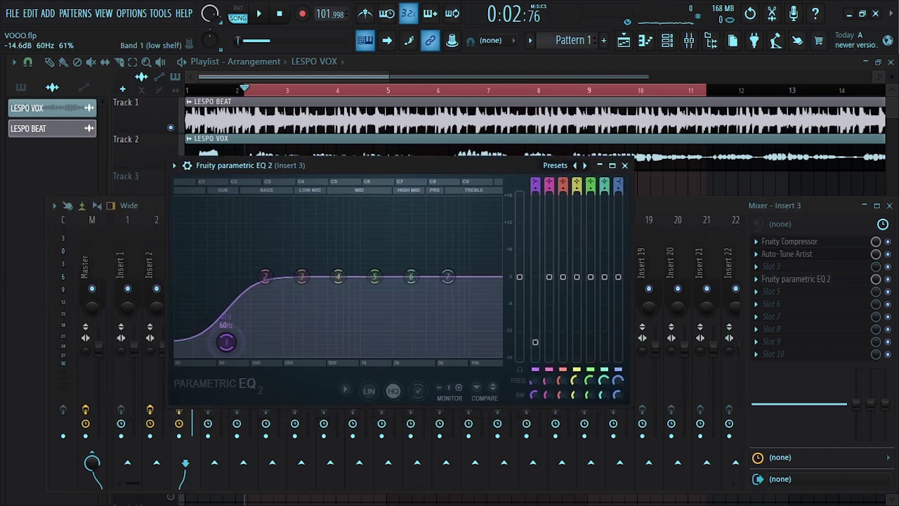
right_click(226, 343)
mouse_move(259, 377)
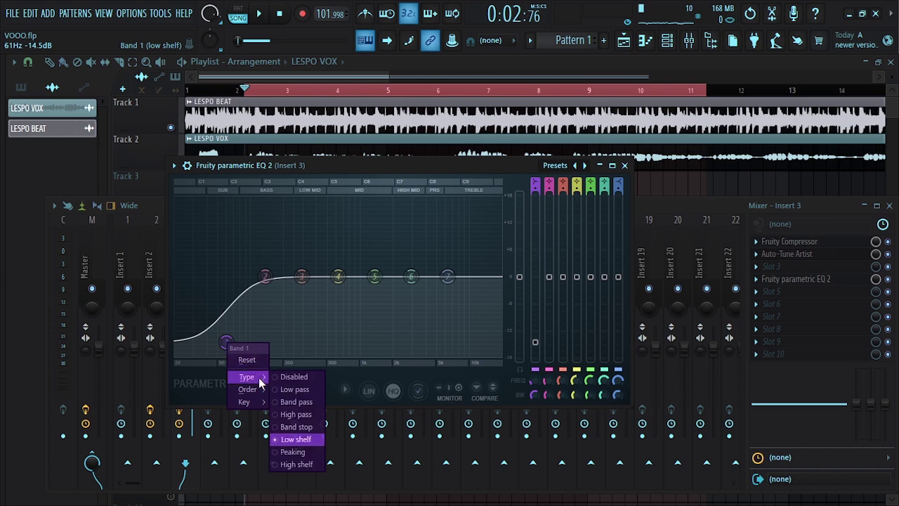
click(295, 417)
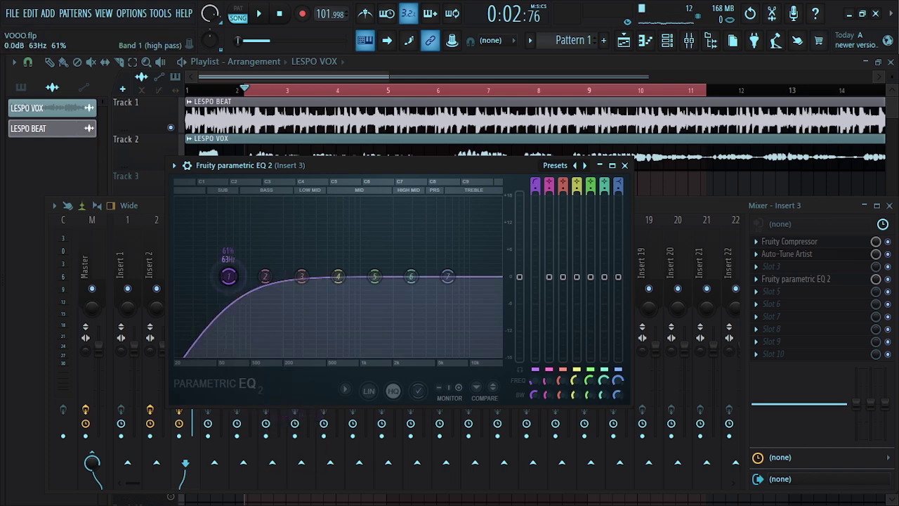
- During playback, move the high-pass to about 68 Hz and shape bands near 685 Hz and 3.2 kHz
key(space)
drag(226, 276, 250, 275)
drag(343, 279, 339, 259)
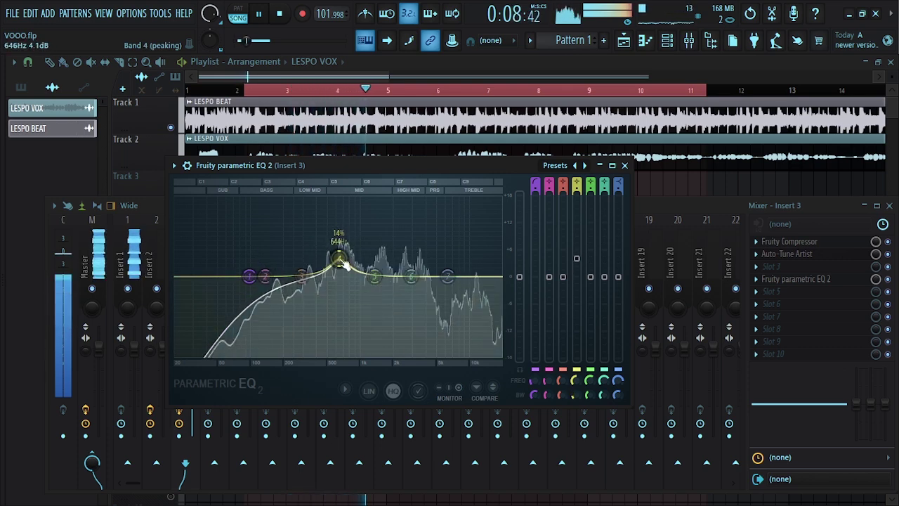
mouse_move(412, 277)
mouse_down()
mouse_move(414, 253)
mouse_move(415, 288)
mouse_up()
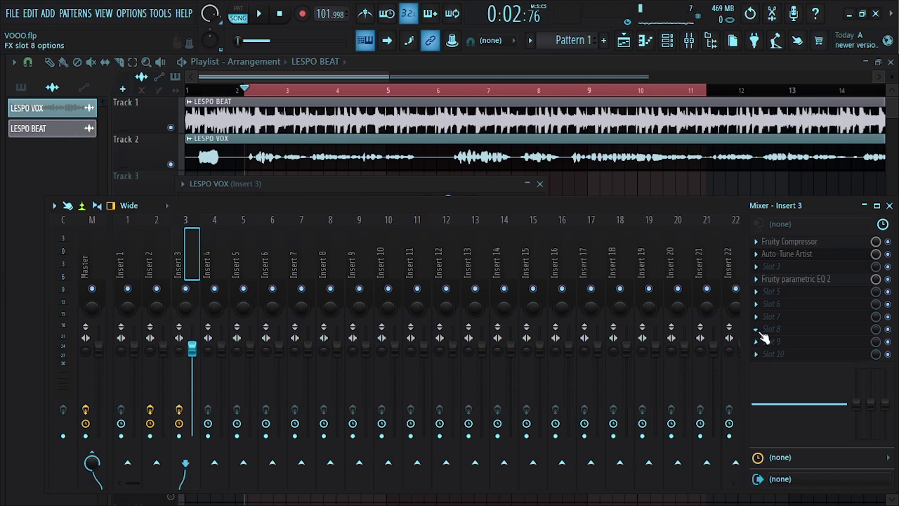
- Try Fruity Reeverb 2 in an empty Insert 3 slot and close its window
click(757, 330)
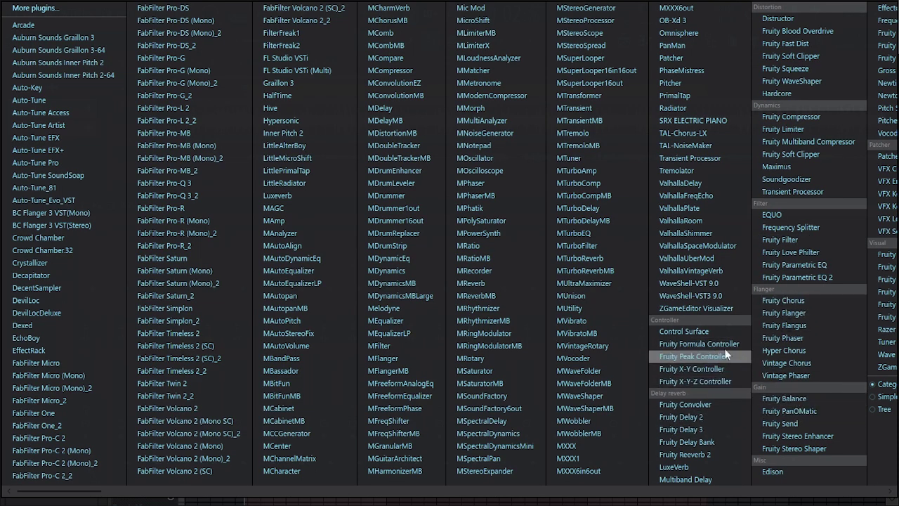
click(705, 454)
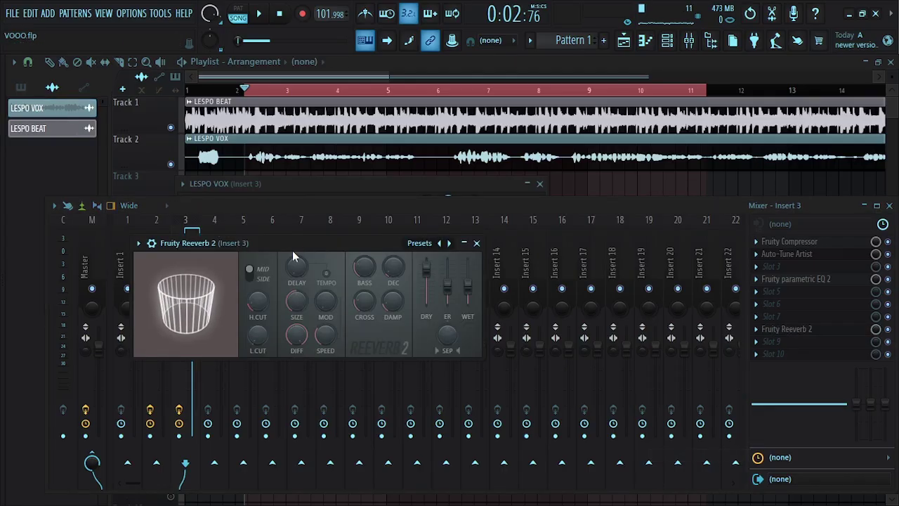
drag(292, 250, 406, 248)
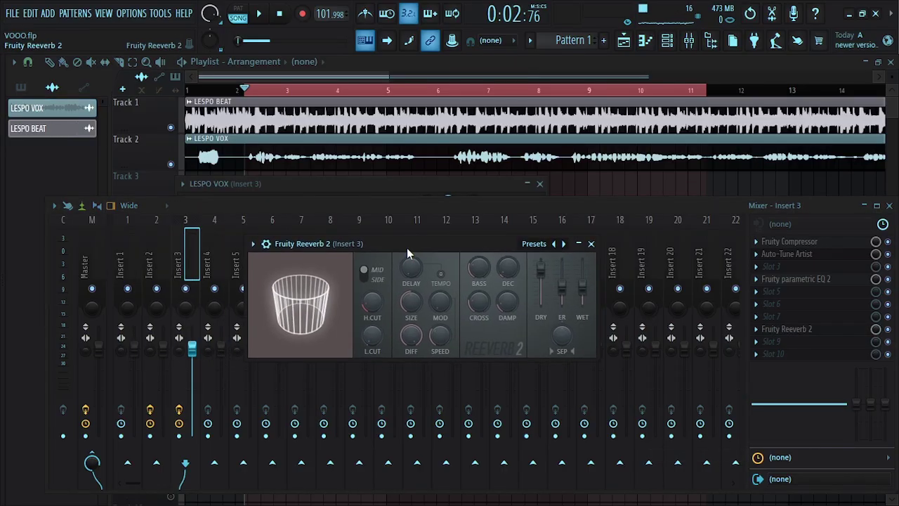
click(591, 245)
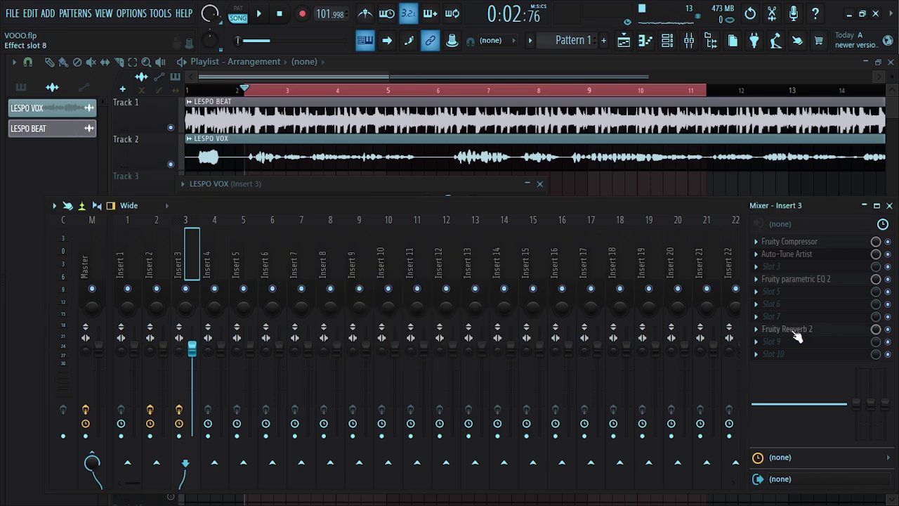
- Delete Fruity Reeverb 2 from Insert 3's slot and confirm the removal
click(757, 330)
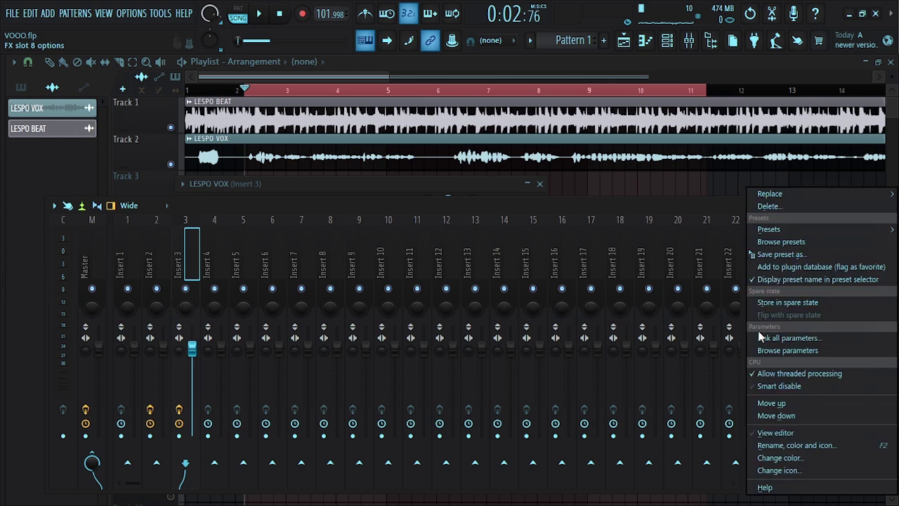
click(767, 206)
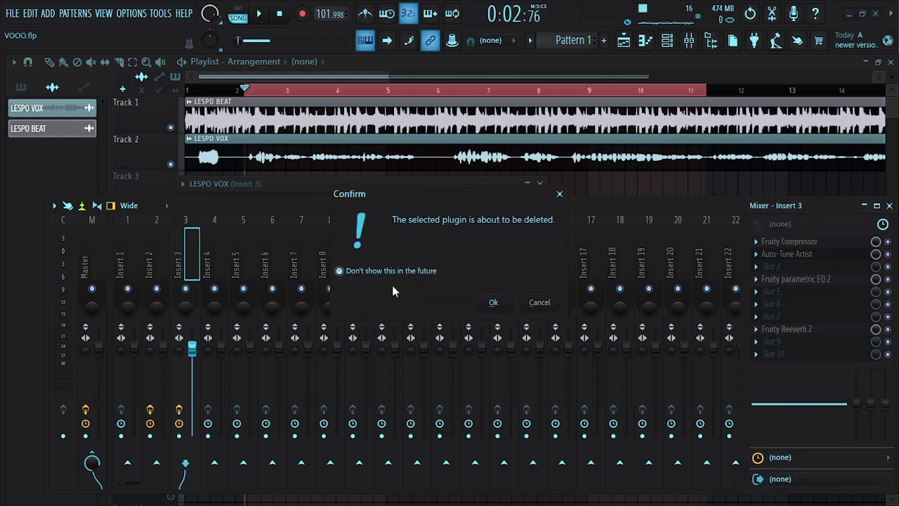
click(493, 303)
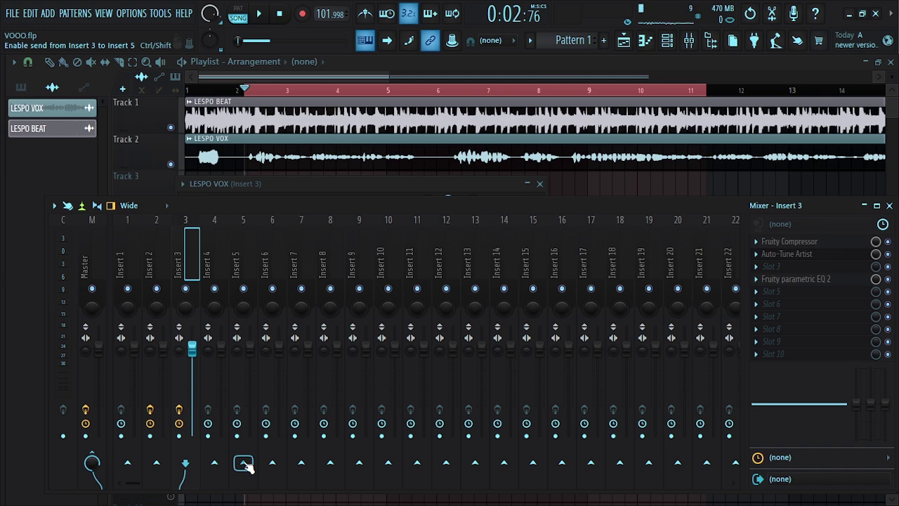
- Route vocal Insert 3 to Insert 5 and load Fruity Reeverb 2 into Insert 5's first slot
right_click(246, 465)
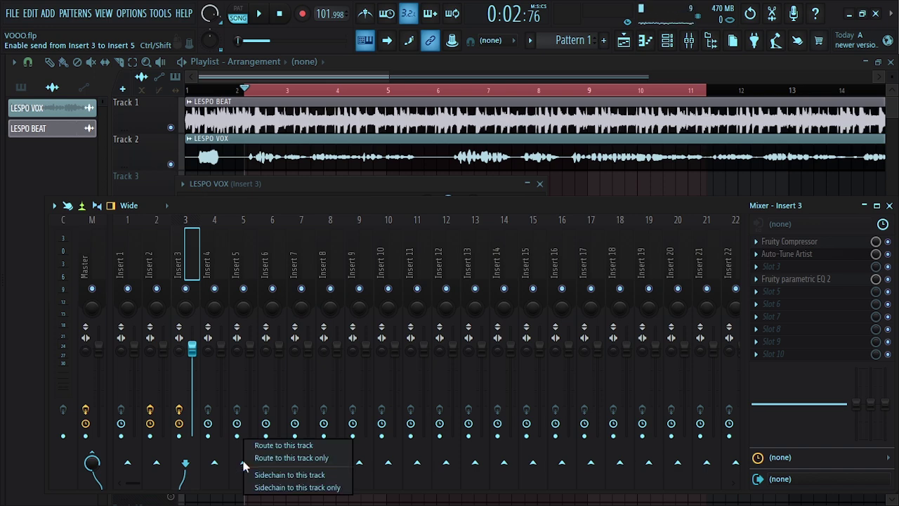
click(284, 445)
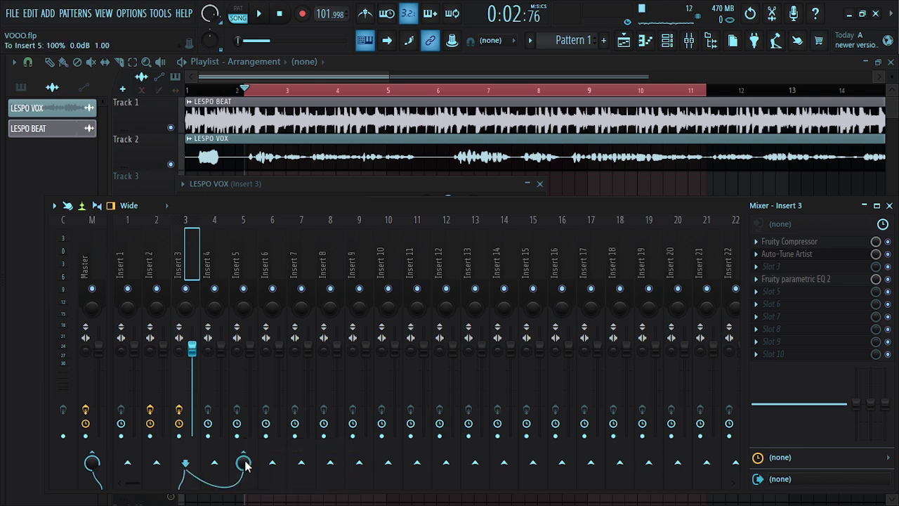
click(245, 463)
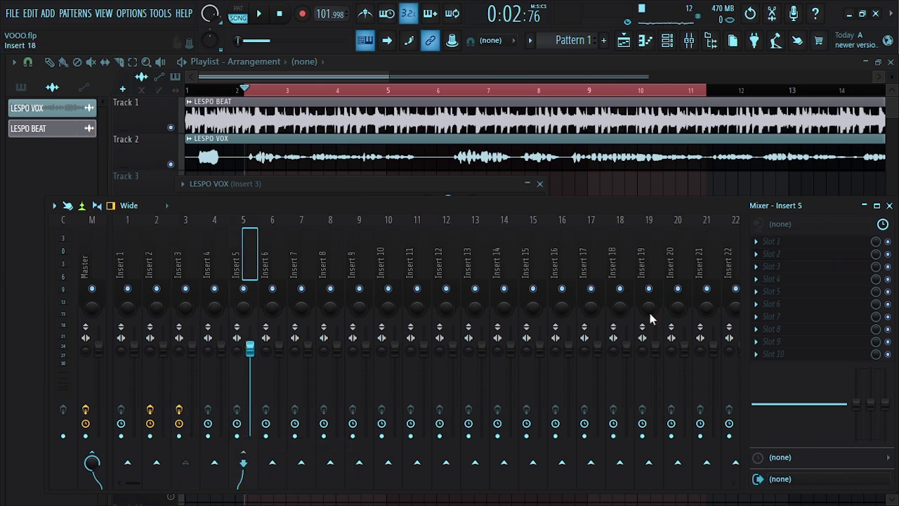
click(758, 245)
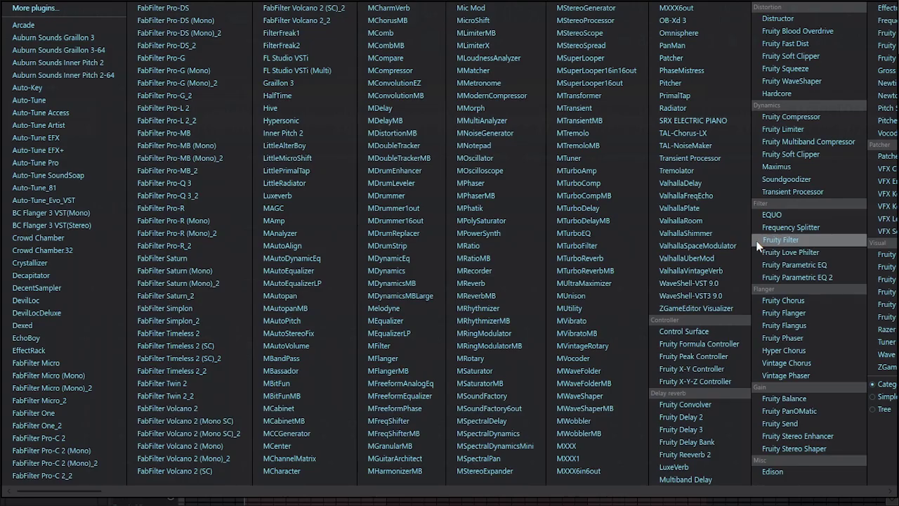
click(687, 453)
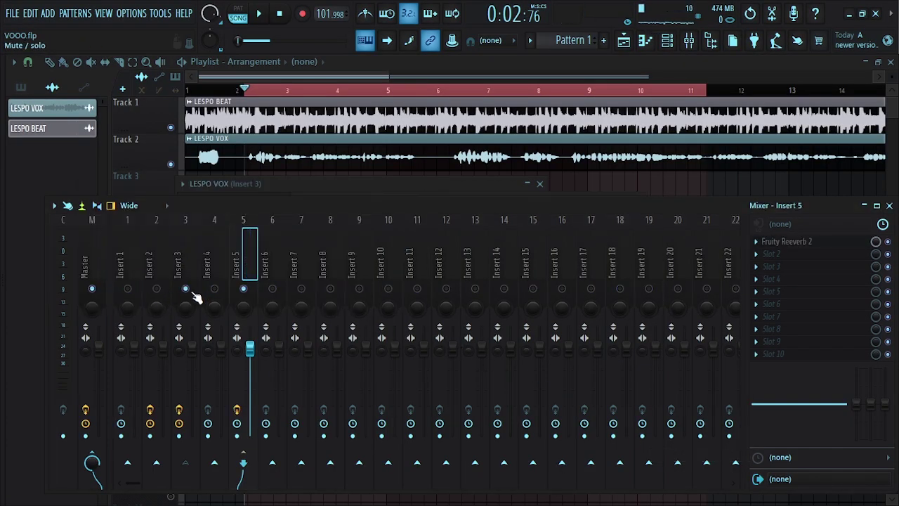
- While playing, raise Insert 3's send to Insert 5 to about 104% (0.8 dB)
key(space)
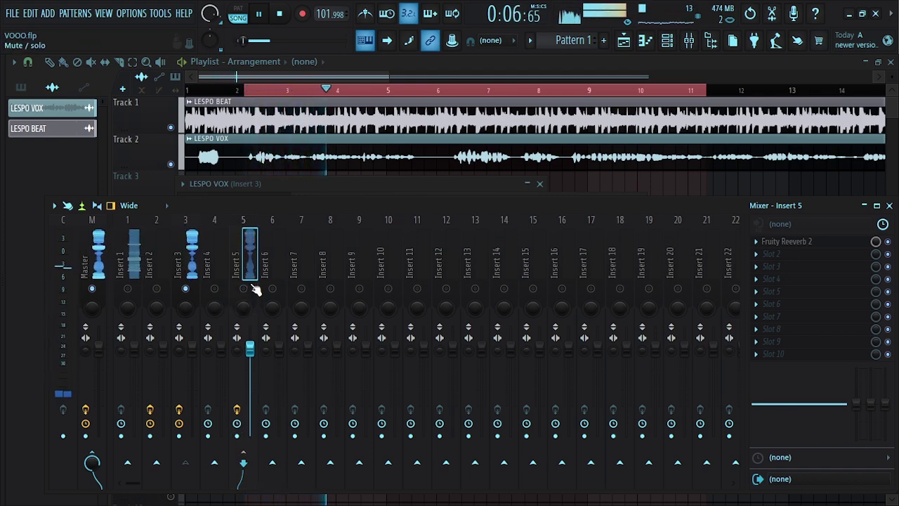
click(192, 253)
click(243, 462)
drag(243, 462, 243, 456)
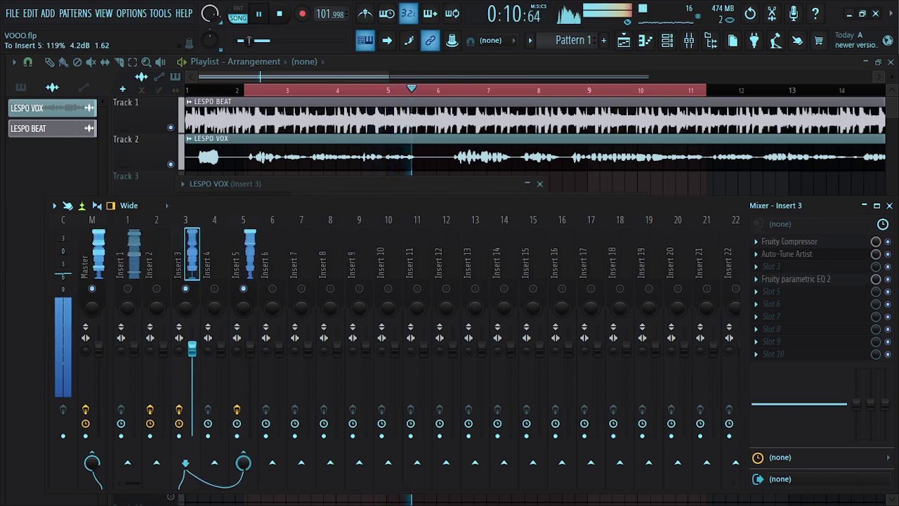
key(space)
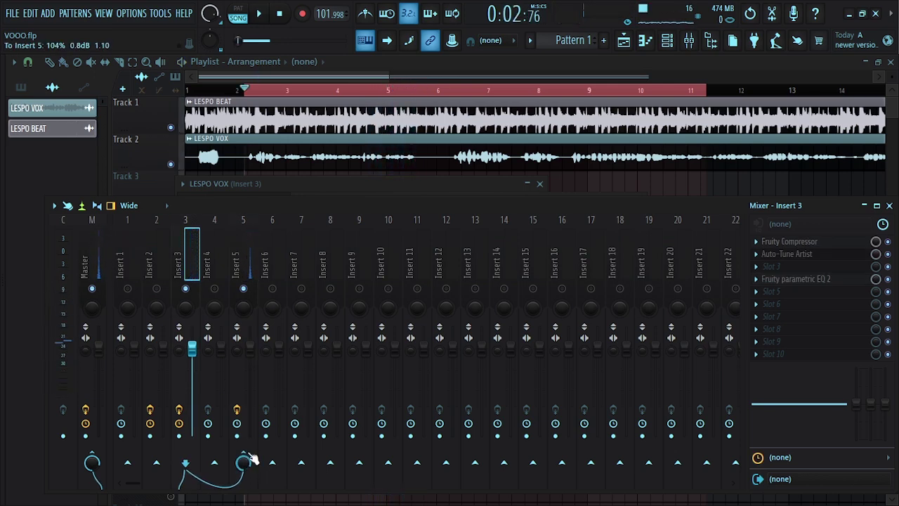
- Open Insert 5's Fruity Reeverb 2 editor and position it over the mixer
click(241, 280)
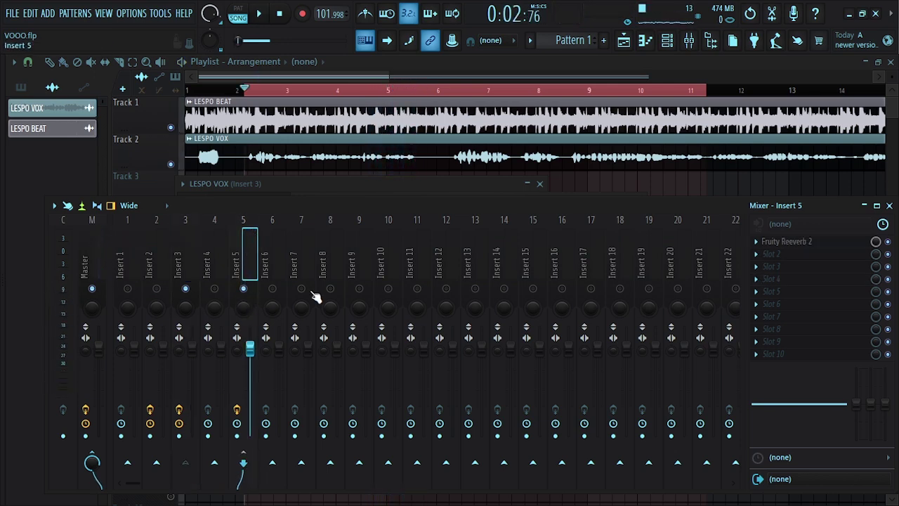
click(797, 243)
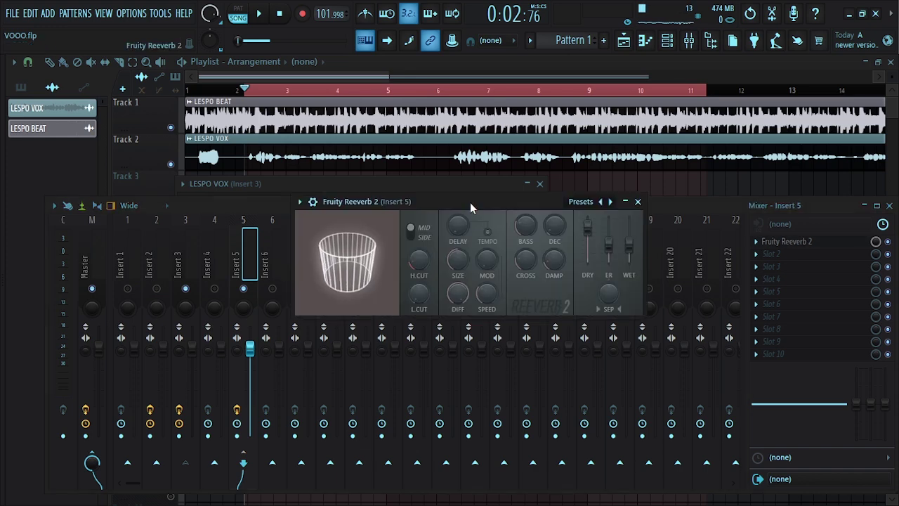
drag(469, 202, 462, 260)
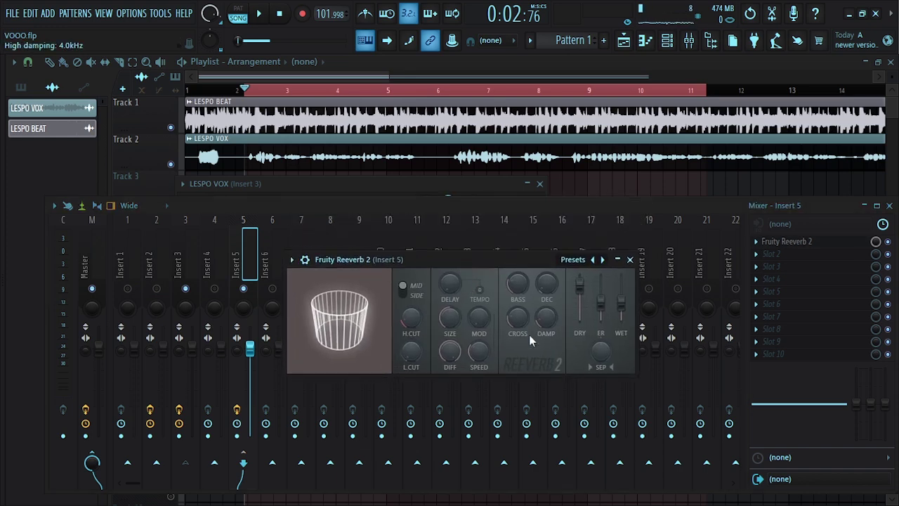
drag(476, 257, 448, 258)
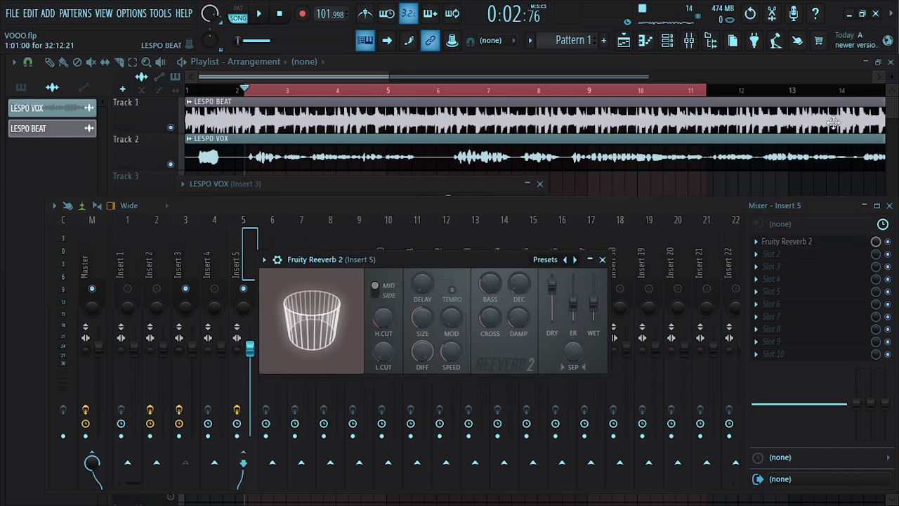
- Google 'reverb calculator' to open reverbcalculator.com, then minimize Chrome and restore FL Studio
click(849, 14)
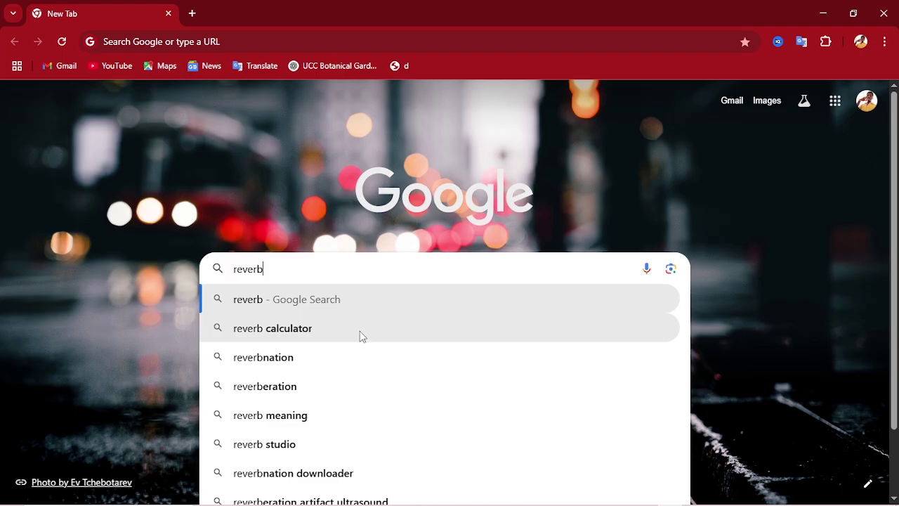
click(361, 335)
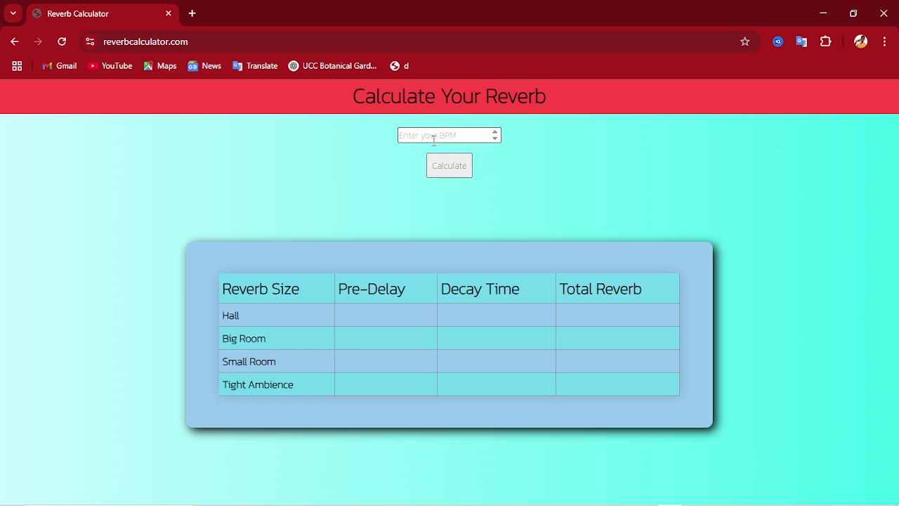
click(823, 13)
click(476, 496)
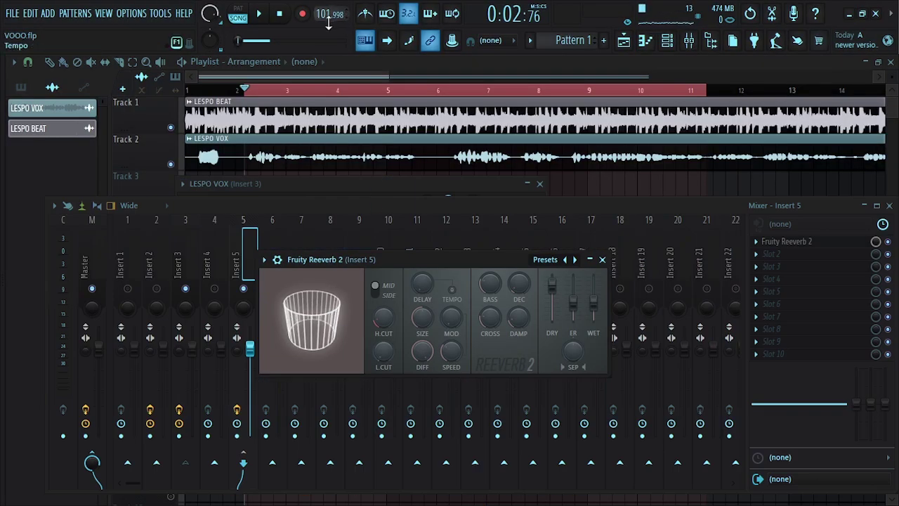
- Calculate 101 BPM reverb timings: Hall pre-delay 74.26 ms, decay 4678.22 ms
click(849, 13)
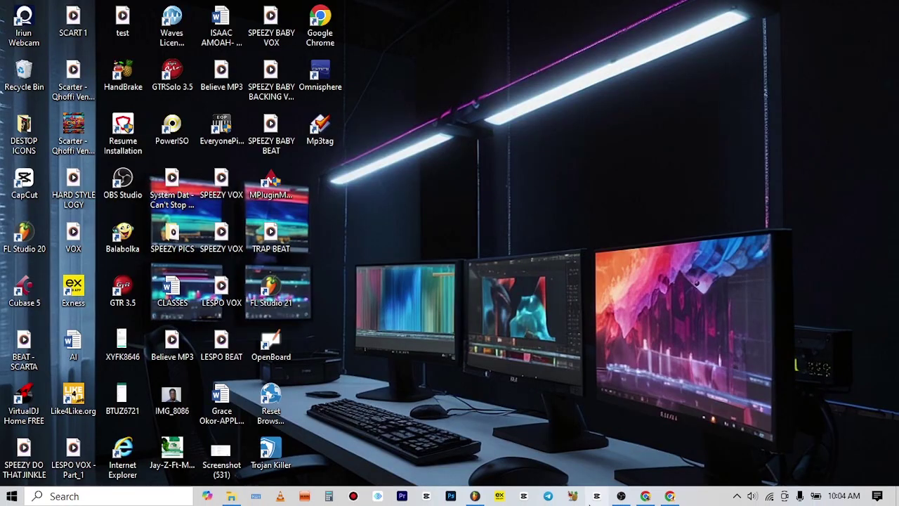
click(669, 495)
click(426, 135)
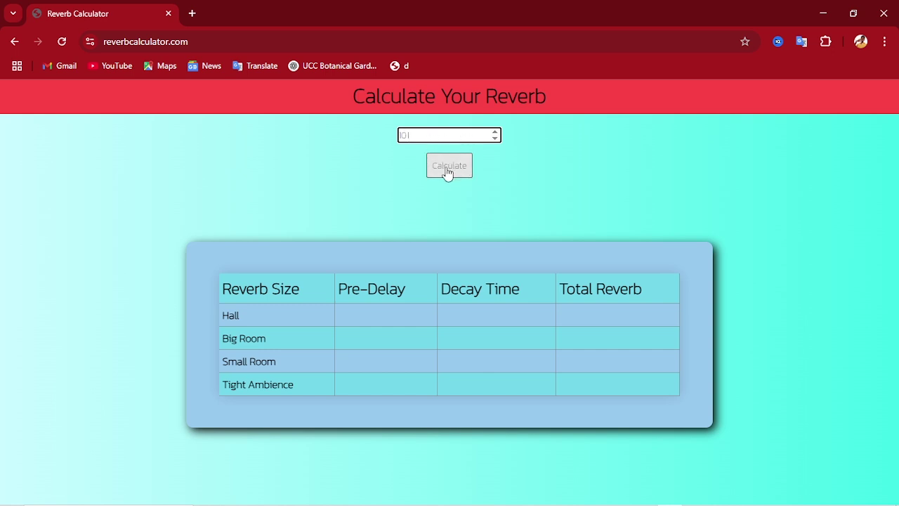
click(444, 165)
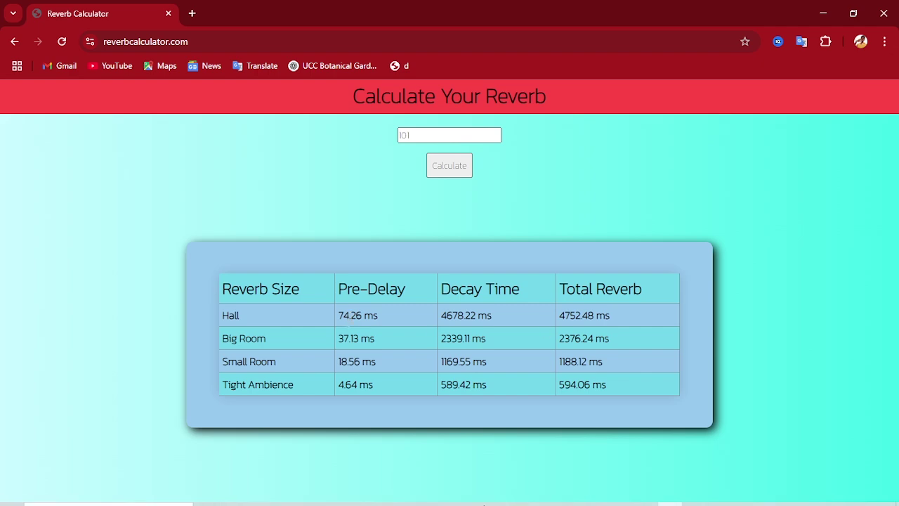
- Back in FL Studio, set Fruity Reeverb 2's pre-delay to about 75 ms, matching the calculated 74.26 ms
mouse_move(543, 498)
click(474, 496)
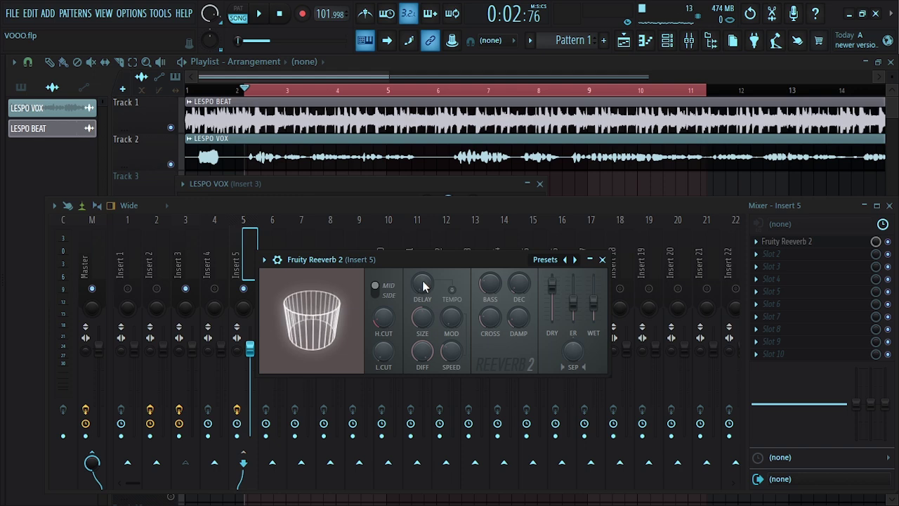
mouse_move(423, 285)
mouse_down()
mouse_move(423, 271)
mouse_move(423, 286)
mouse_up()
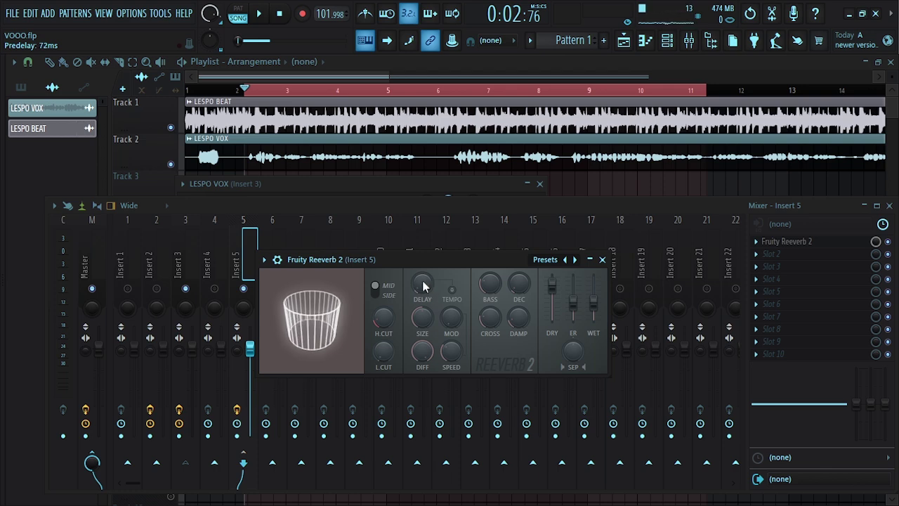
drag(423, 285, 423, 304)
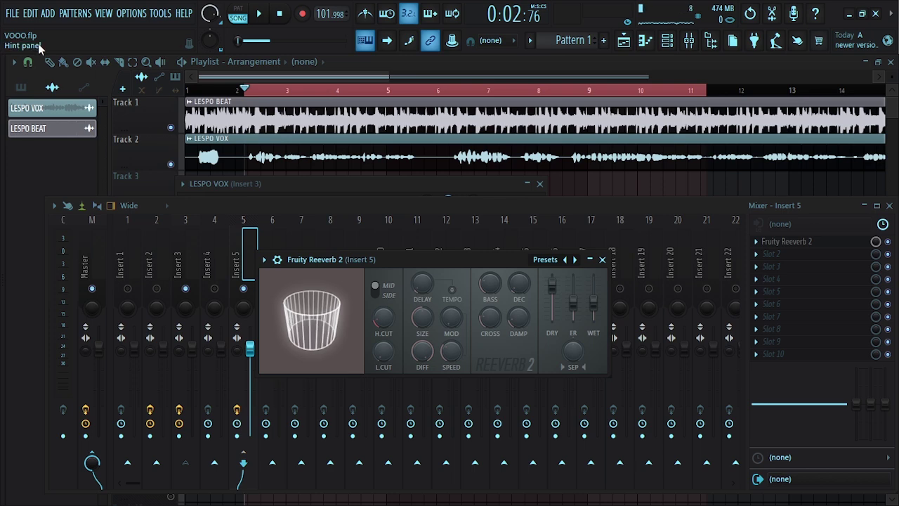
- Minimize FL Studio and the browser, then restore the Reverb Calculator to read the 4678.22 ms Hall decay
click(859, 12)
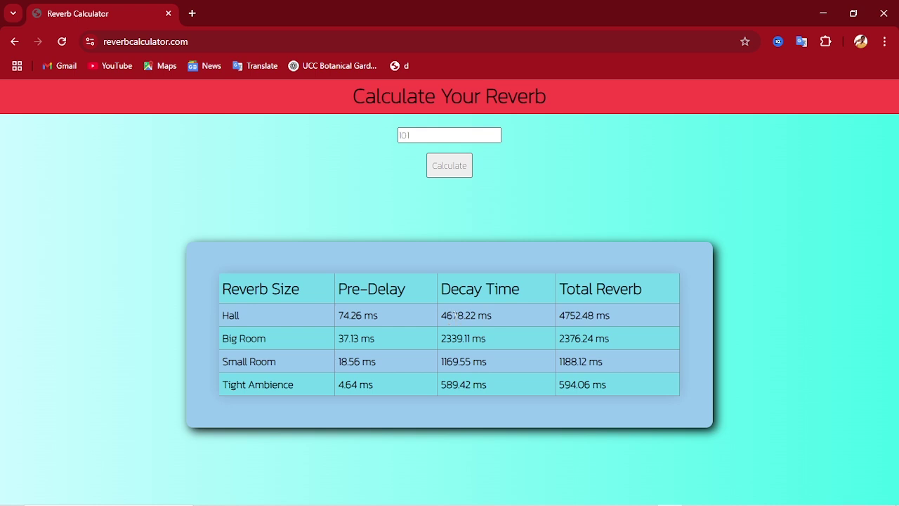
click(821, 14)
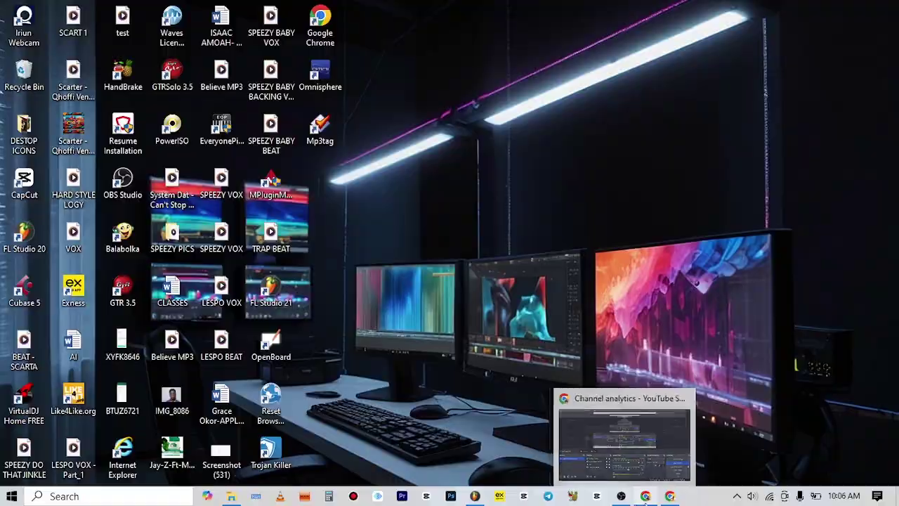
click(669, 496)
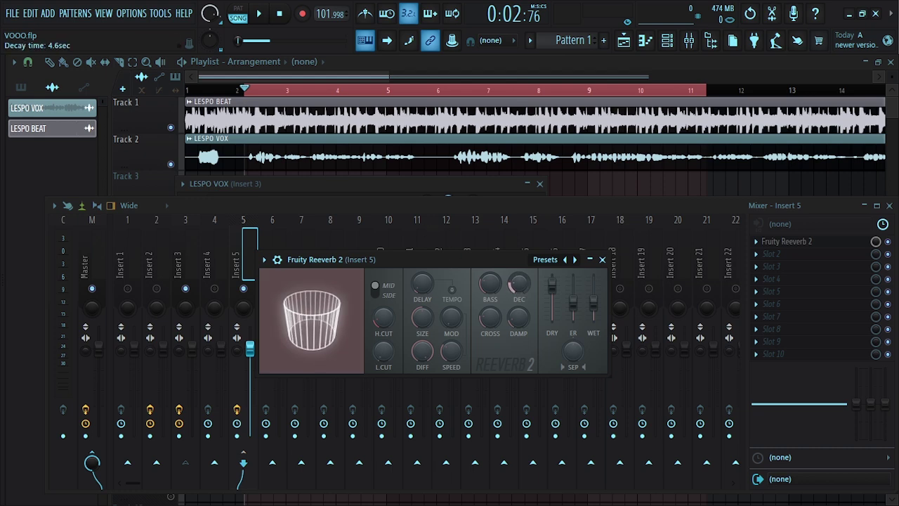
- Shorten the reverb decay, raise room size to 71, set the high cut near 4.4 kHz, and shift the window right
drag(519, 284, 514, 287)
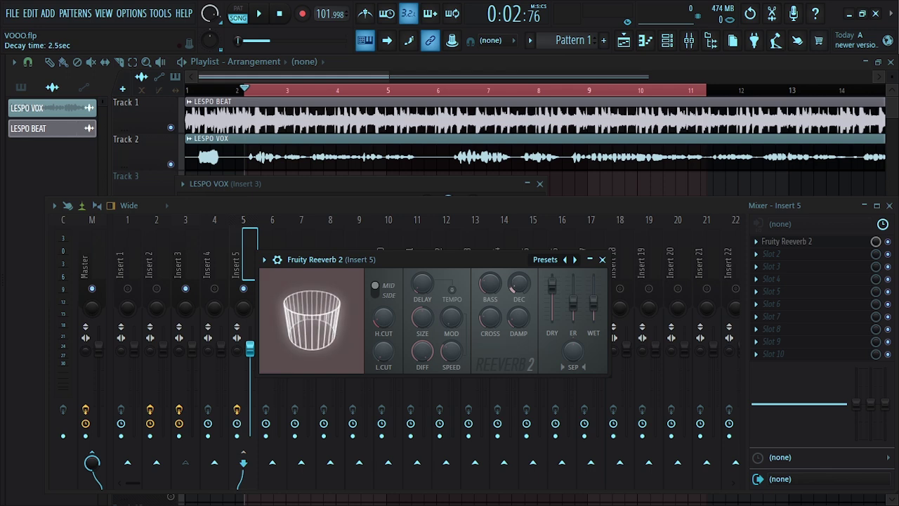
scroll(521, 285, up, 3)
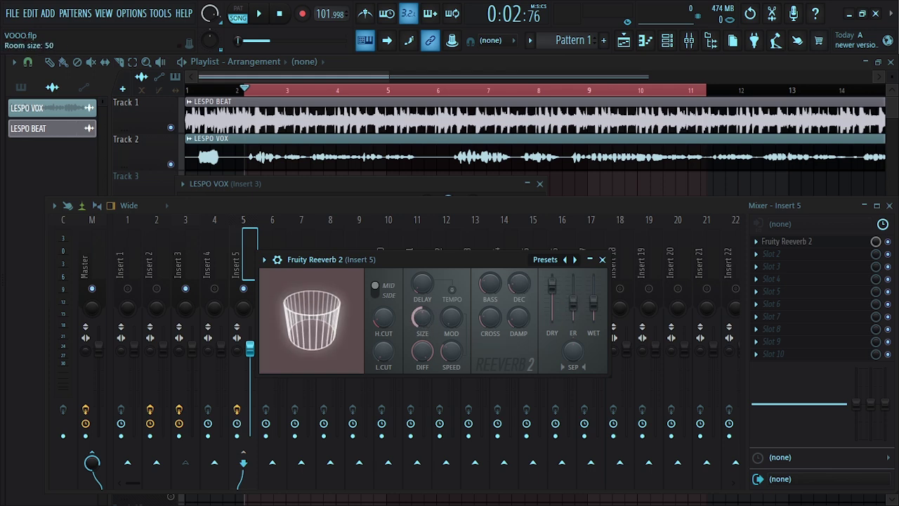
drag(423, 319, 423, 281)
drag(383, 318, 383, 308)
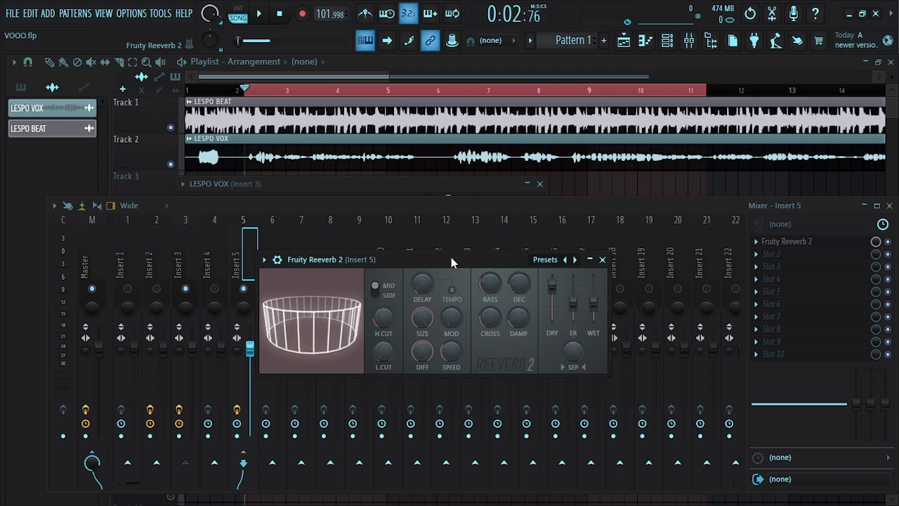
drag(451, 257, 529, 273)
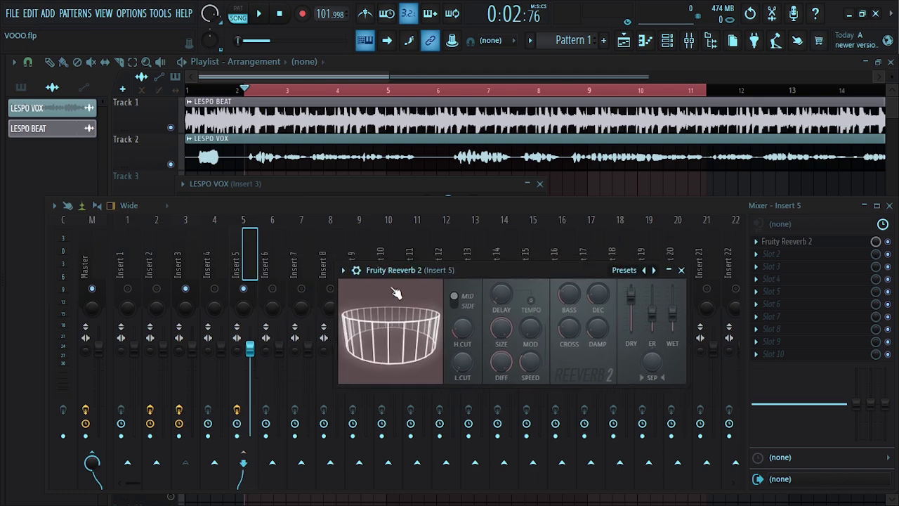
- Hide the mixer with F9, move the Fruity Reeverb 2 window up, and play then stop the song
key(F9)
drag(335, 244, 368, 235)
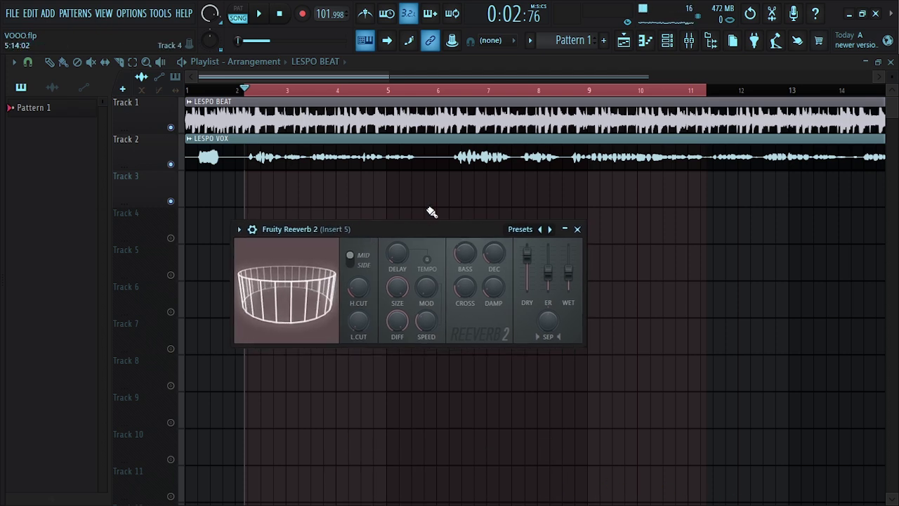
key(space)
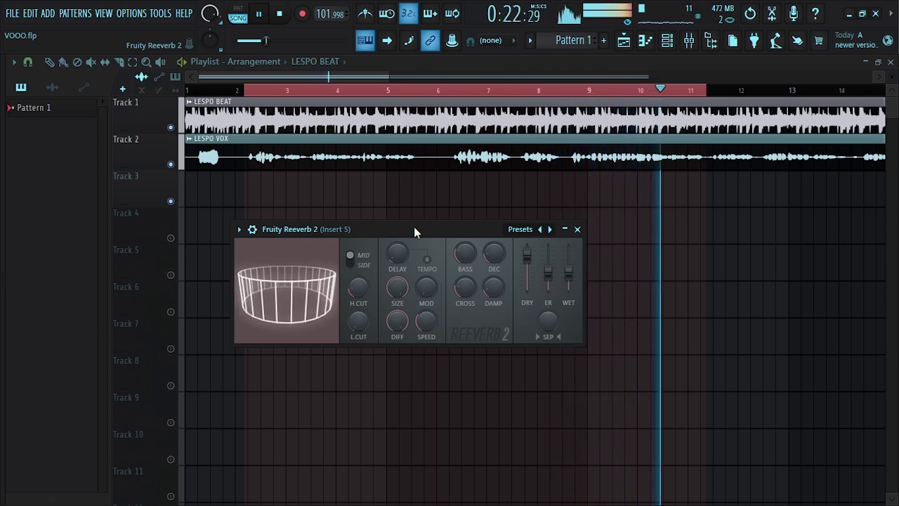
key(space)
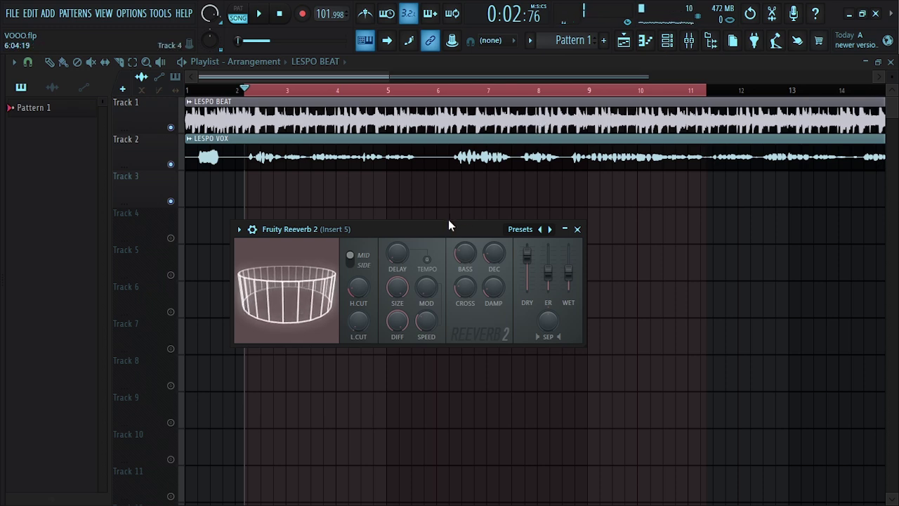
- Bring the mixer back, select vocal Insert 3, and play the song twice to audition the chain
click(689, 40)
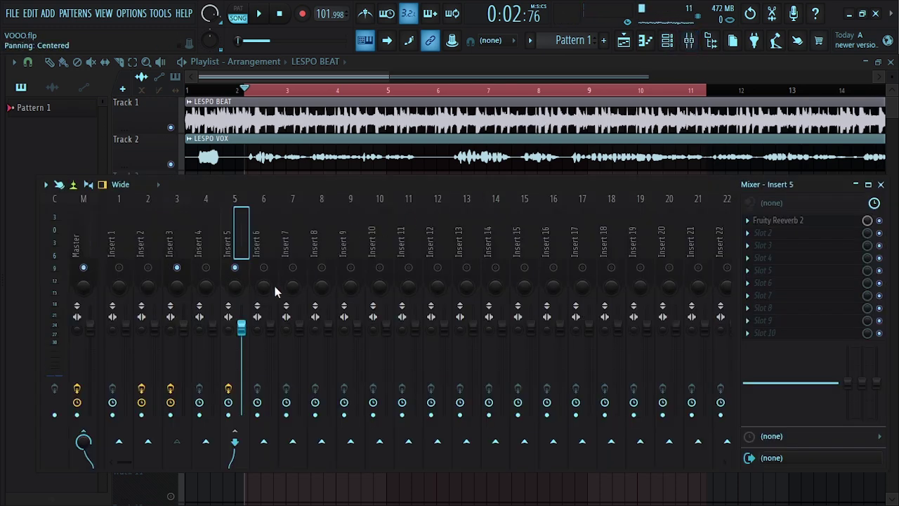
click(169, 245)
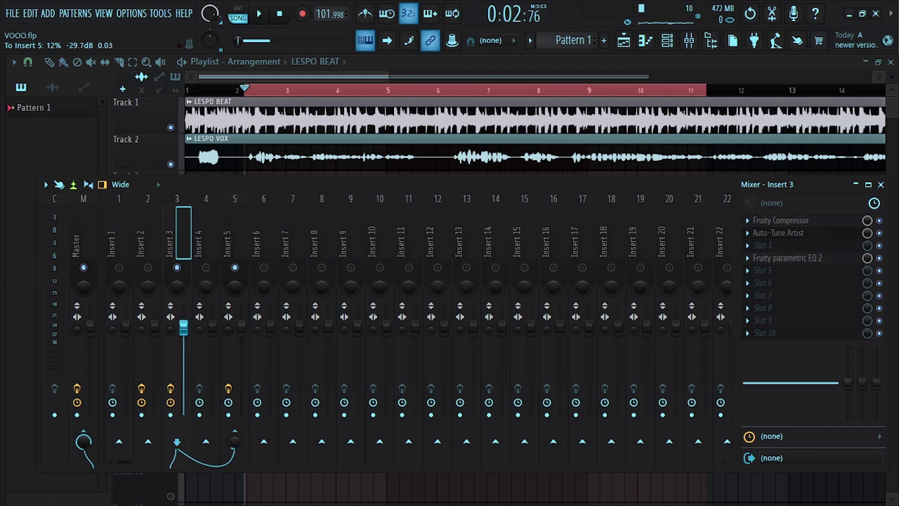
key(space)
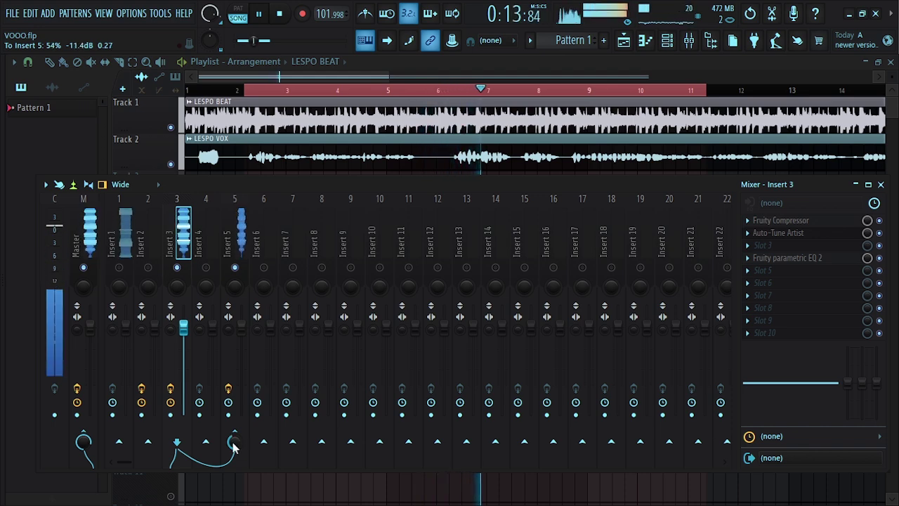
key(space)
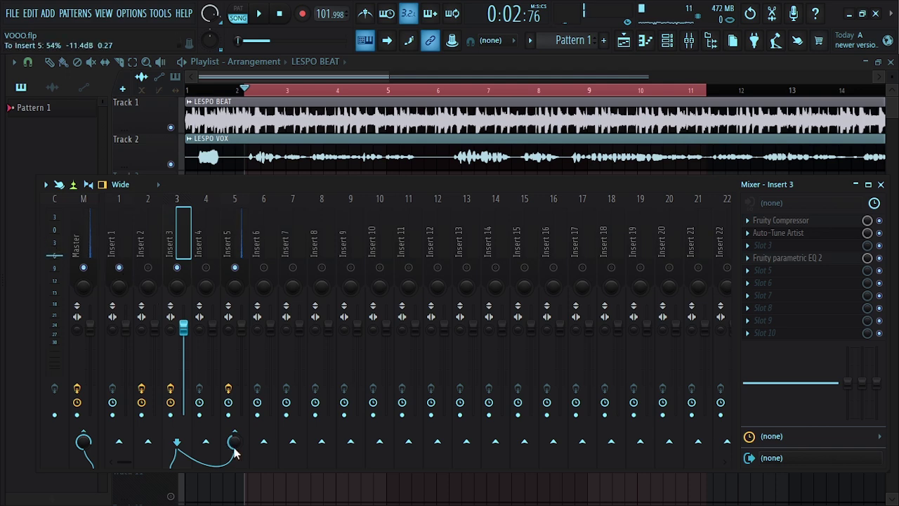
key(space)
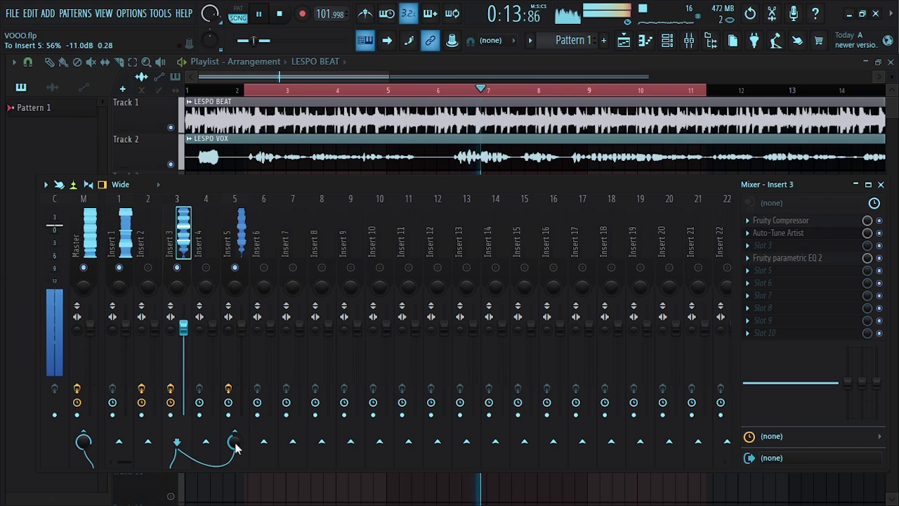
key(space)
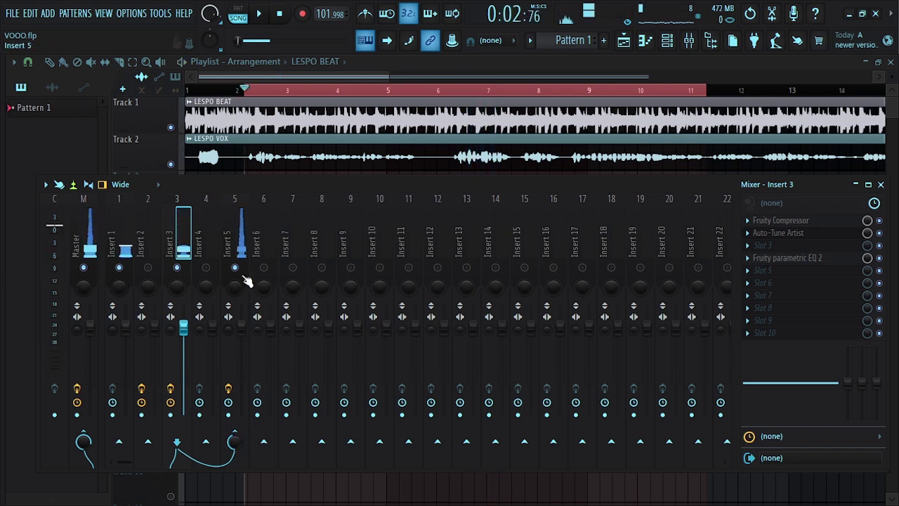
- On Insert 5, lower Fruity Reeverb 2's wet level to about 39%, close it, and play the result
click(240, 254)
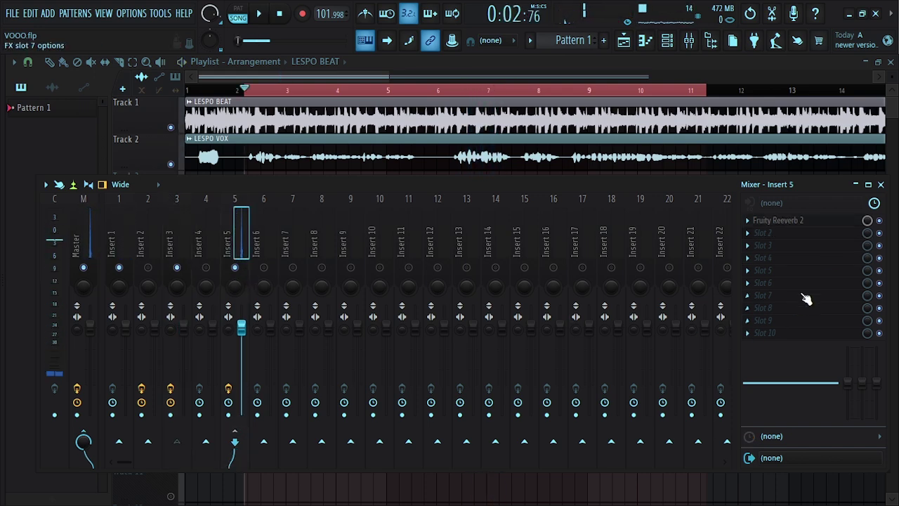
click(806, 222)
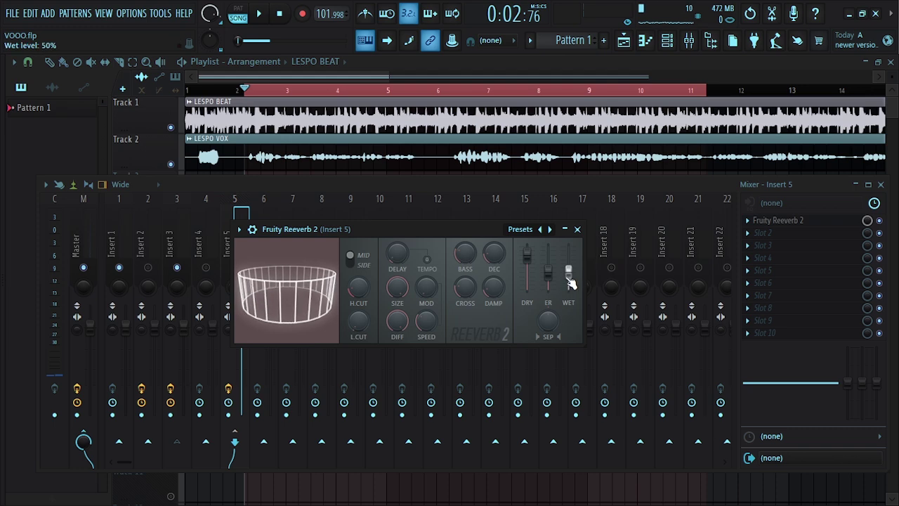
drag(569, 270, 568, 275)
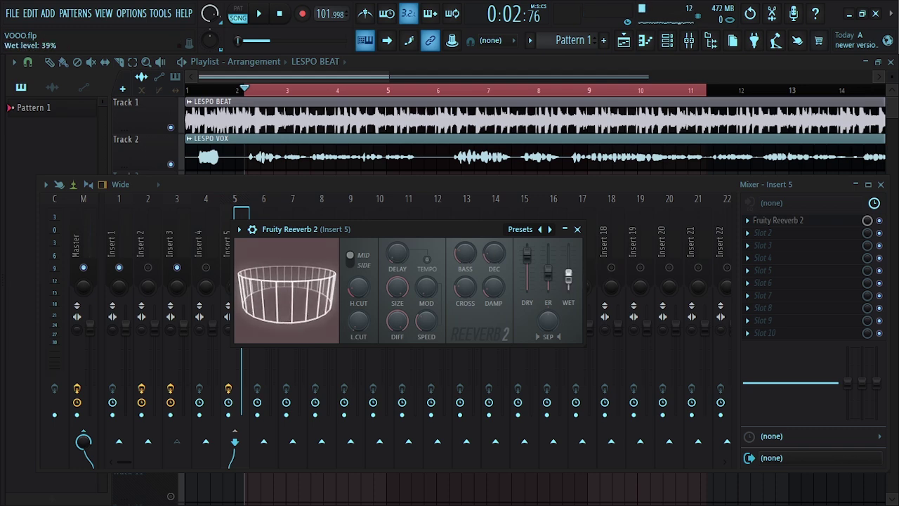
key(Escape)
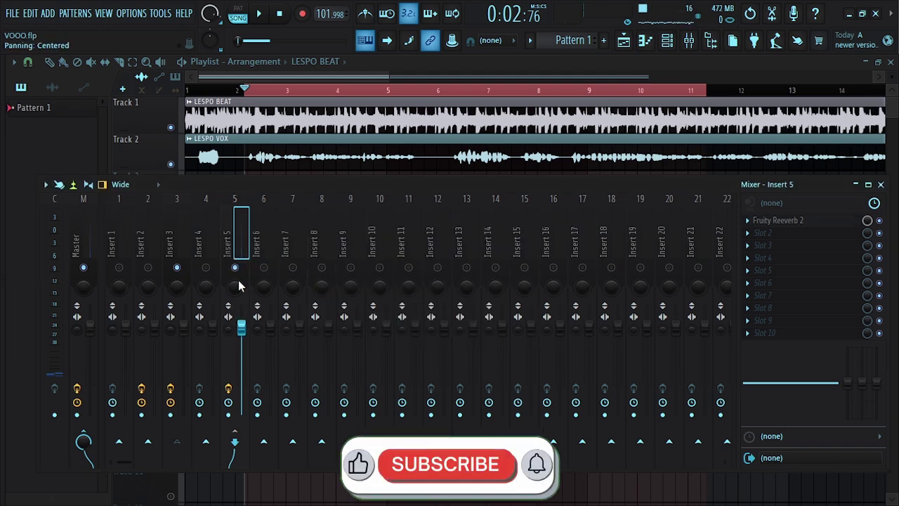
key(space)
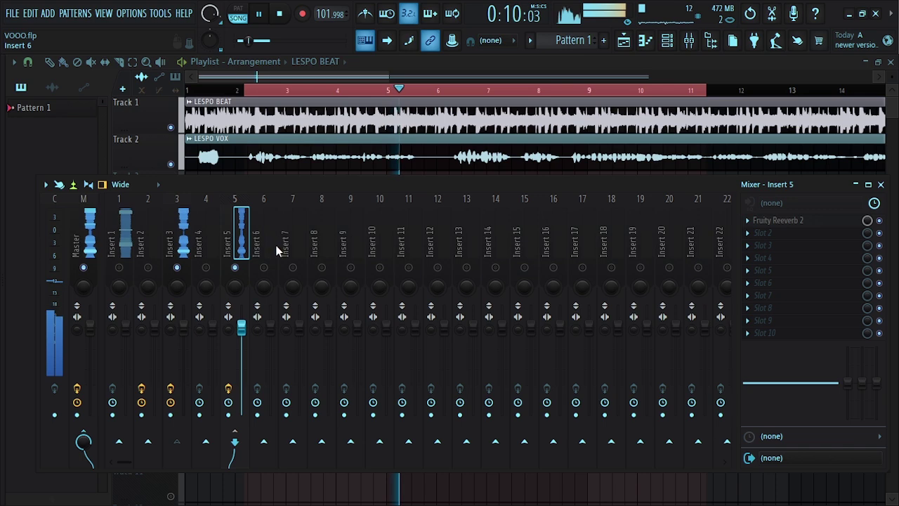
key(space)
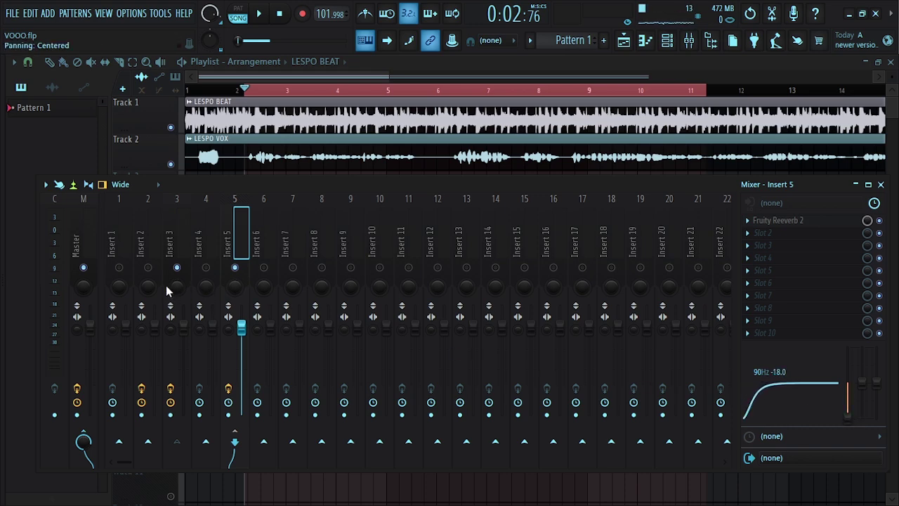
- Start playback, unmute Insert 1, and raise vocal Insert 3's send to Insert 5 to about 44%
key(space)
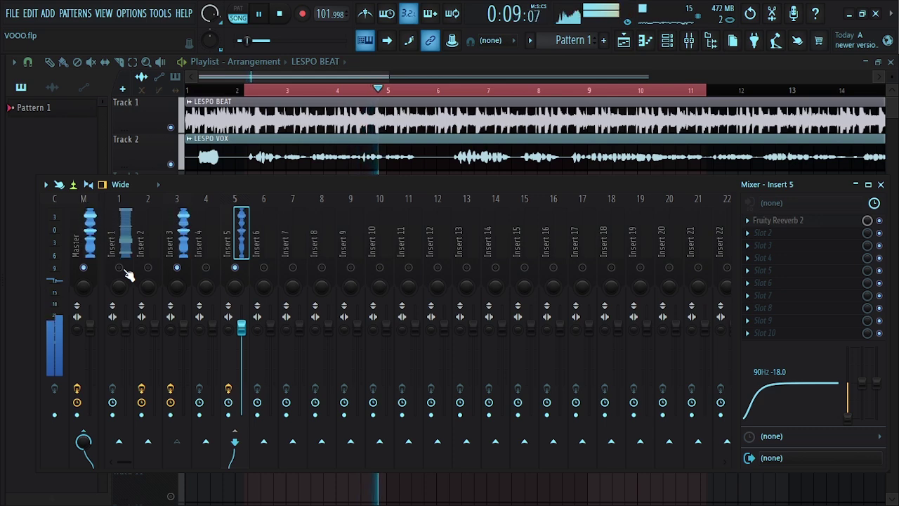
click(121, 268)
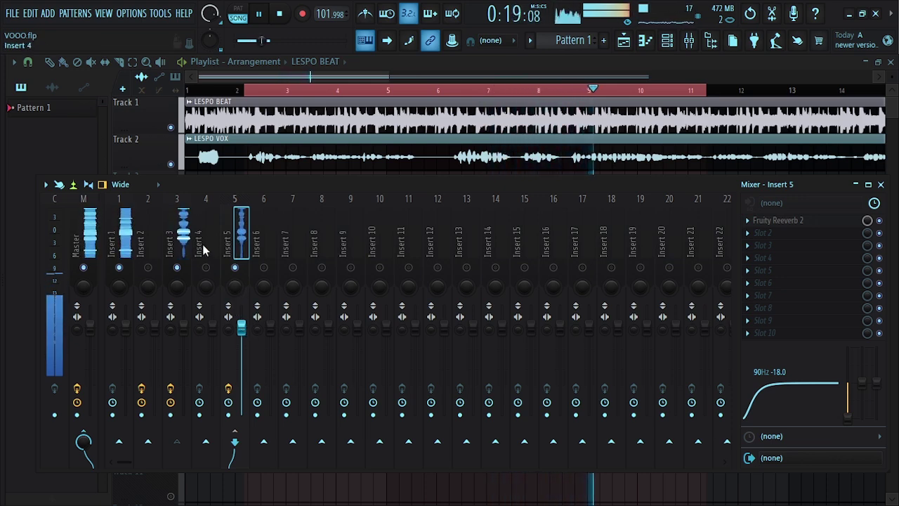
click(174, 239)
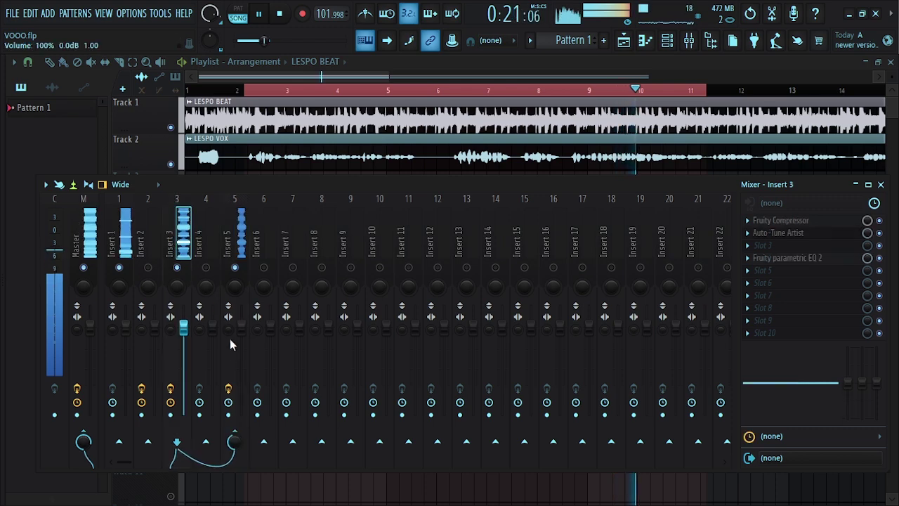
mouse_move(234, 443)
mouse_down()
mouse_move(235, 410)
mouse_move(234, 444)
mouse_up()
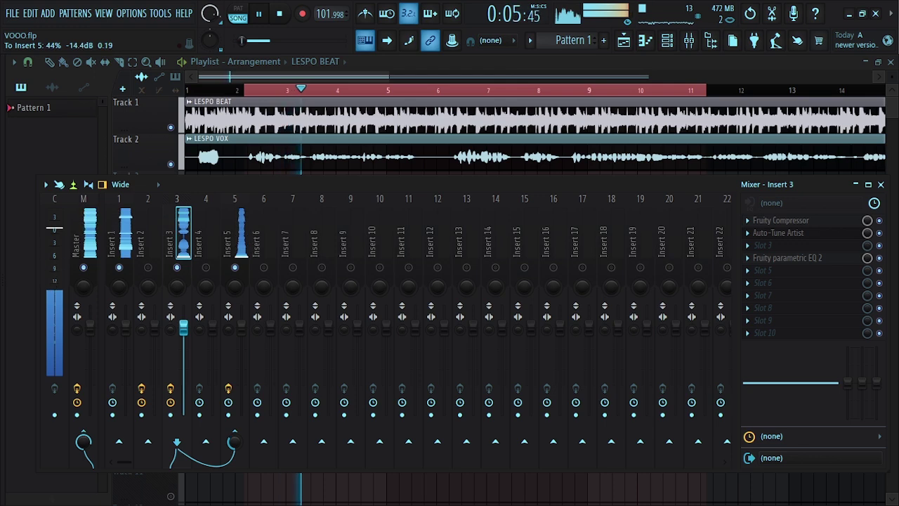
- Raise Insert 3's Fruity Compressor gain to 9.4 dB, close the plugin, and stop playback
click(781, 220)
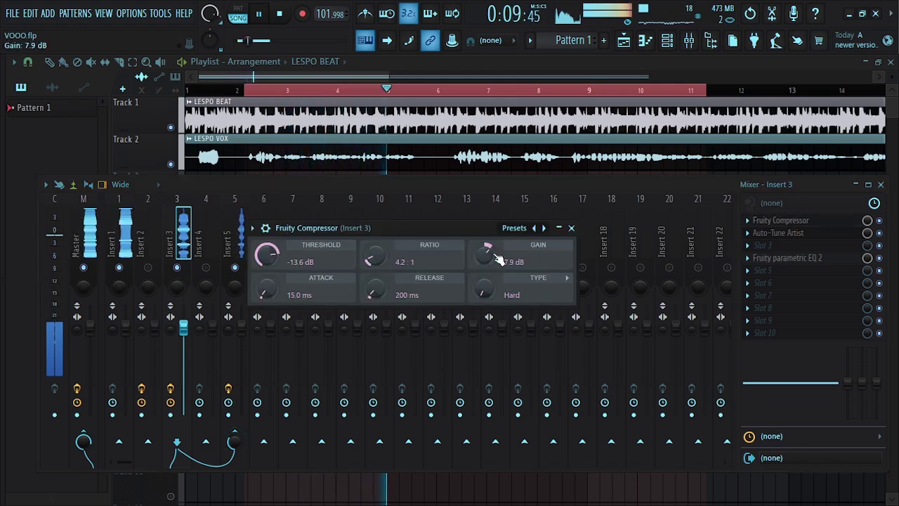
drag(484, 254, 485, 250)
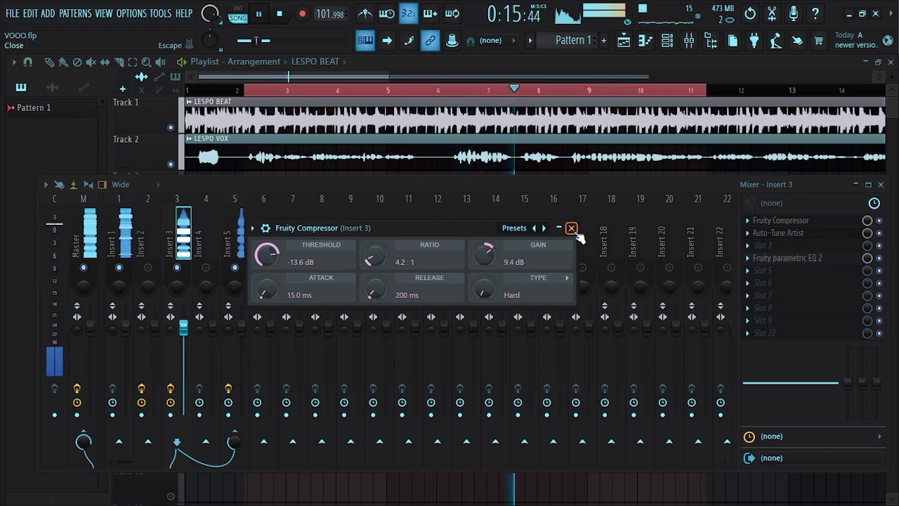
click(571, 228)
key(space)
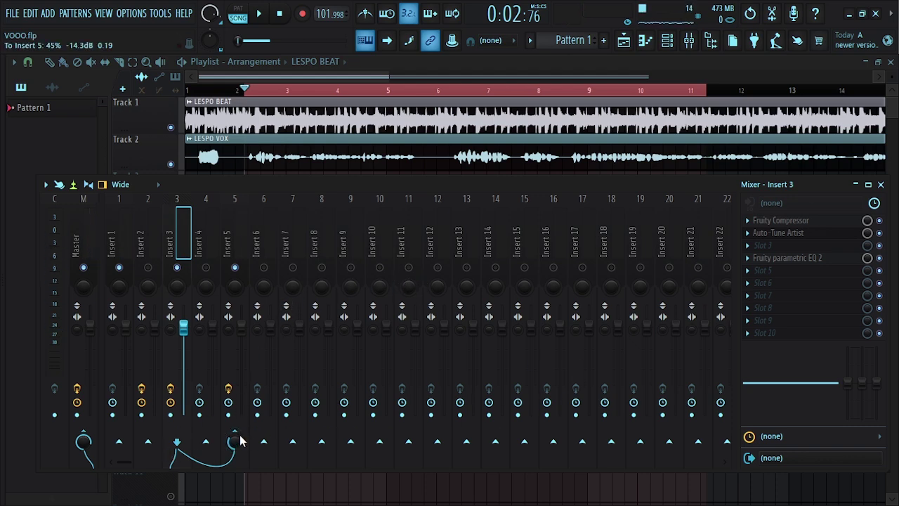
- Minimize FL Studio and bring the Reverb Calculator page in Chrome forward
click(856, 18)
click(646, 495)
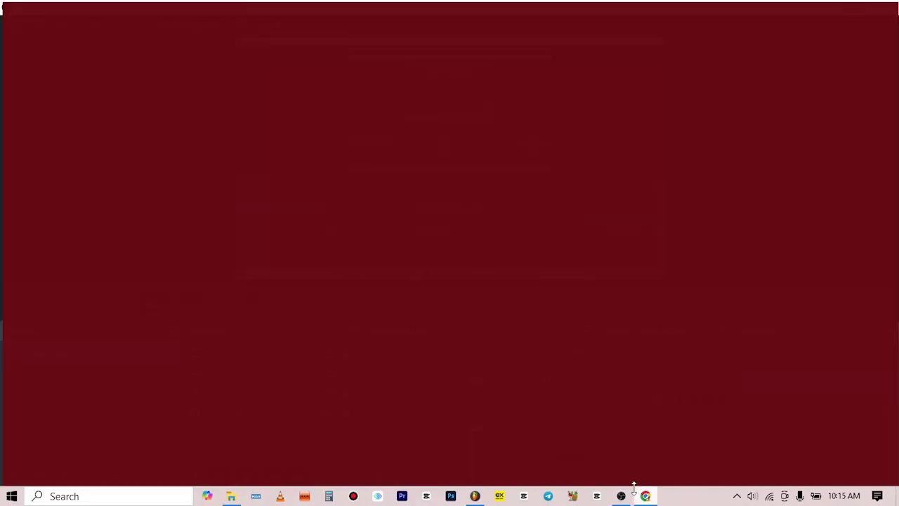